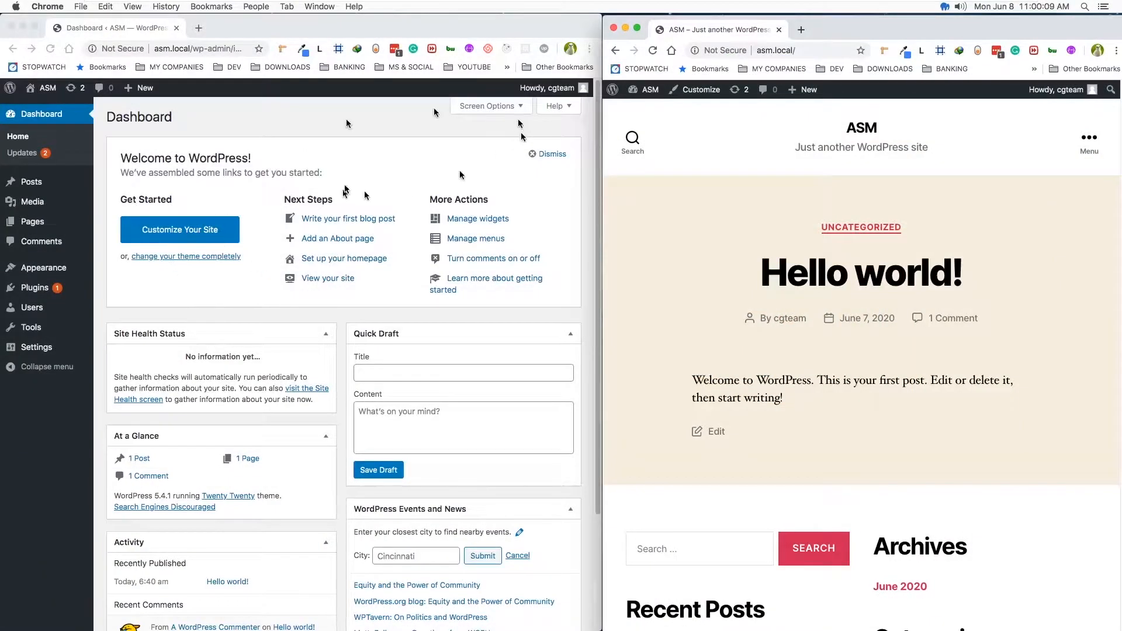
- Switch to Safari and review the All-in-One WP Migration plugin page on WordPress.org and the ServMask home page
click(358, 135)
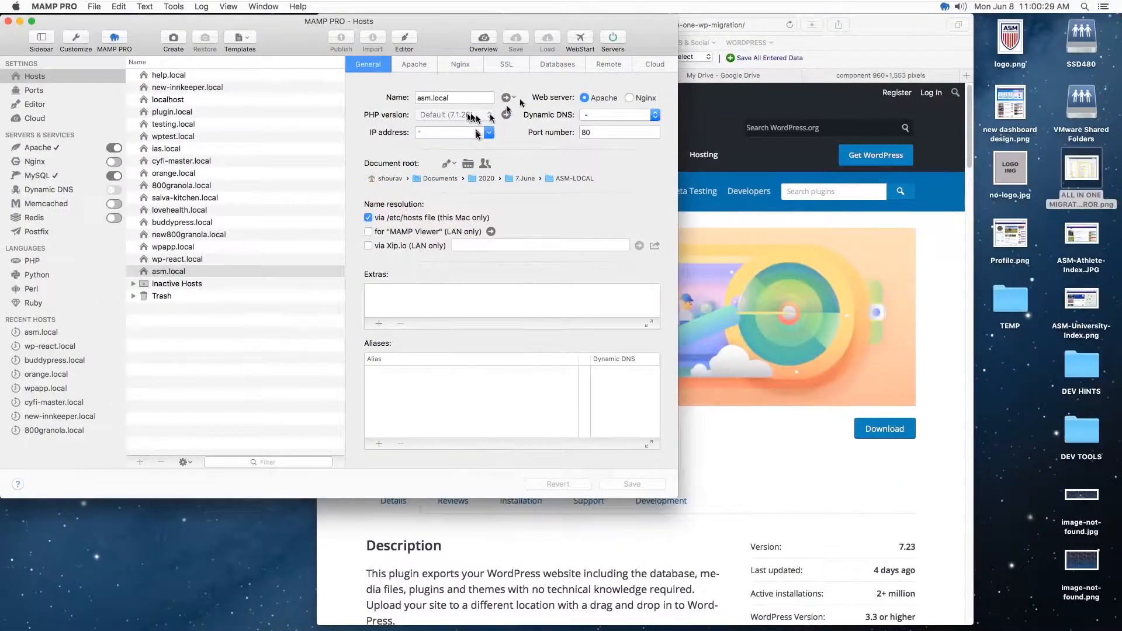
click(895, 26)
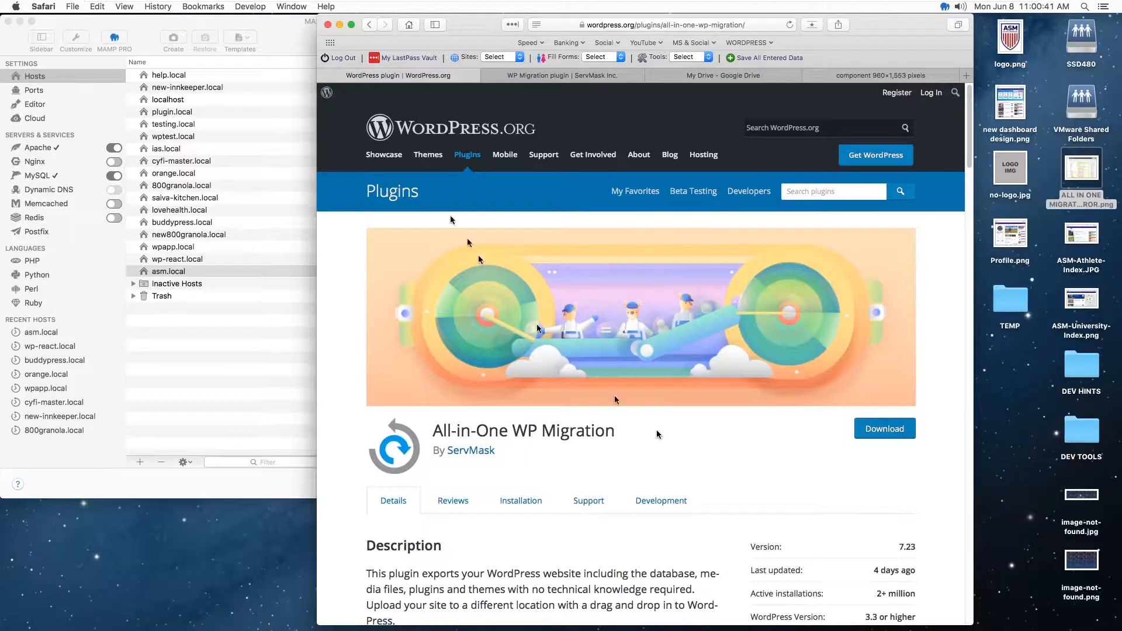
click(562, 76)
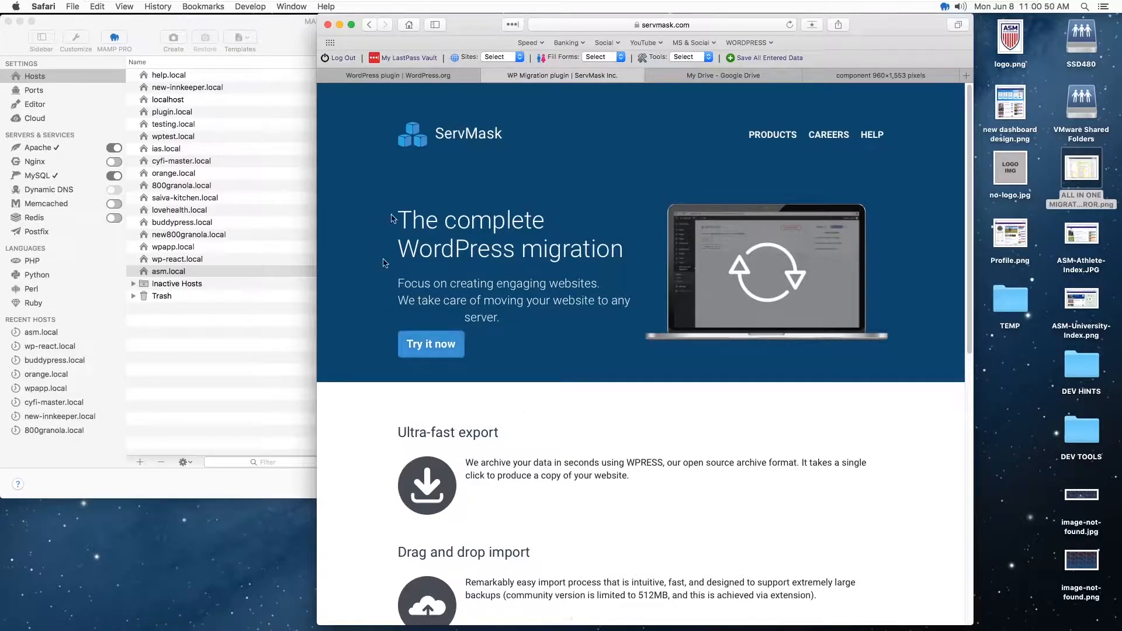
scroll(502, 290, down, 10)
scroll(504, 294, up, 10)
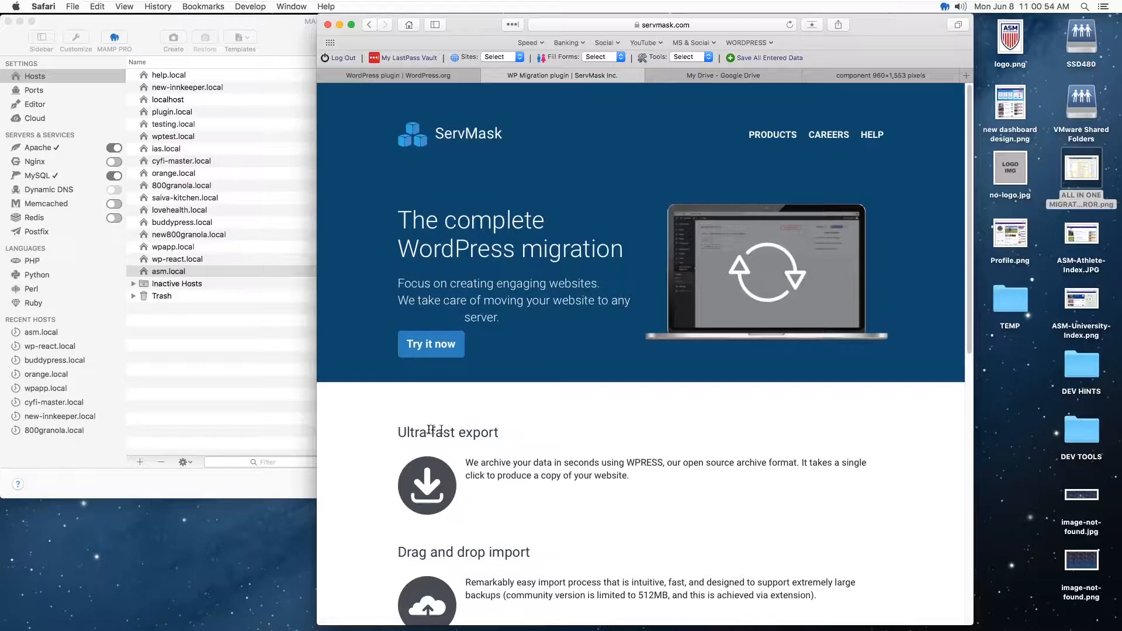
- Open ServMask's products page and examine the range of migration extensions, briefly checking back with the WordPress.org plugin page
click(772, 135)
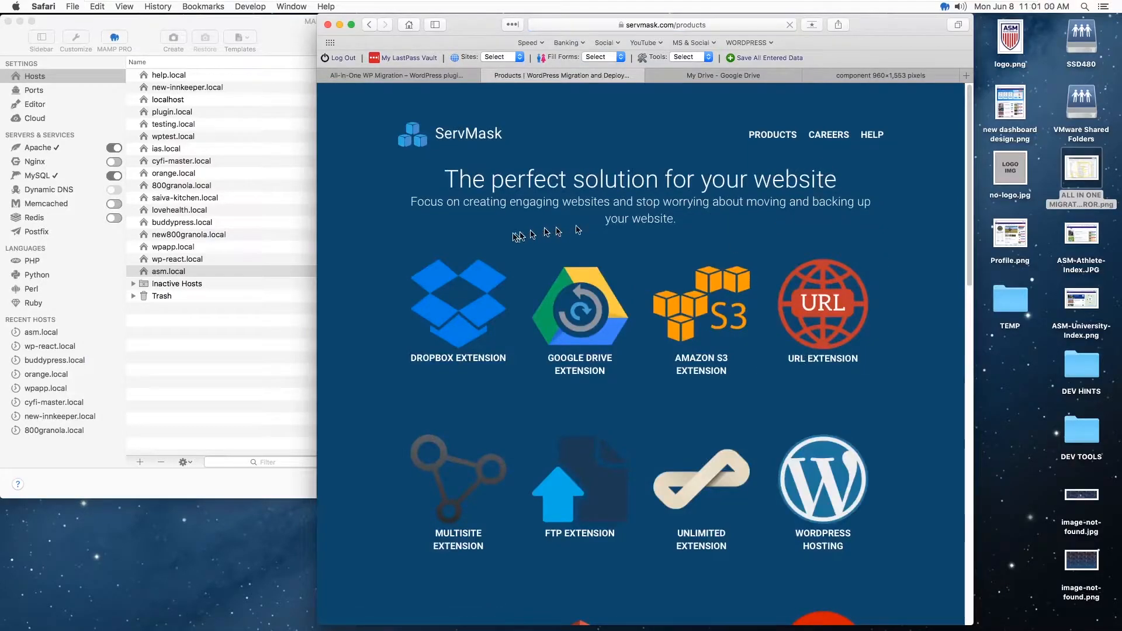
scroll(818, 209, down, 6)
scroll(821, 222, down, 7)
scroll(826, 281, up, 13)
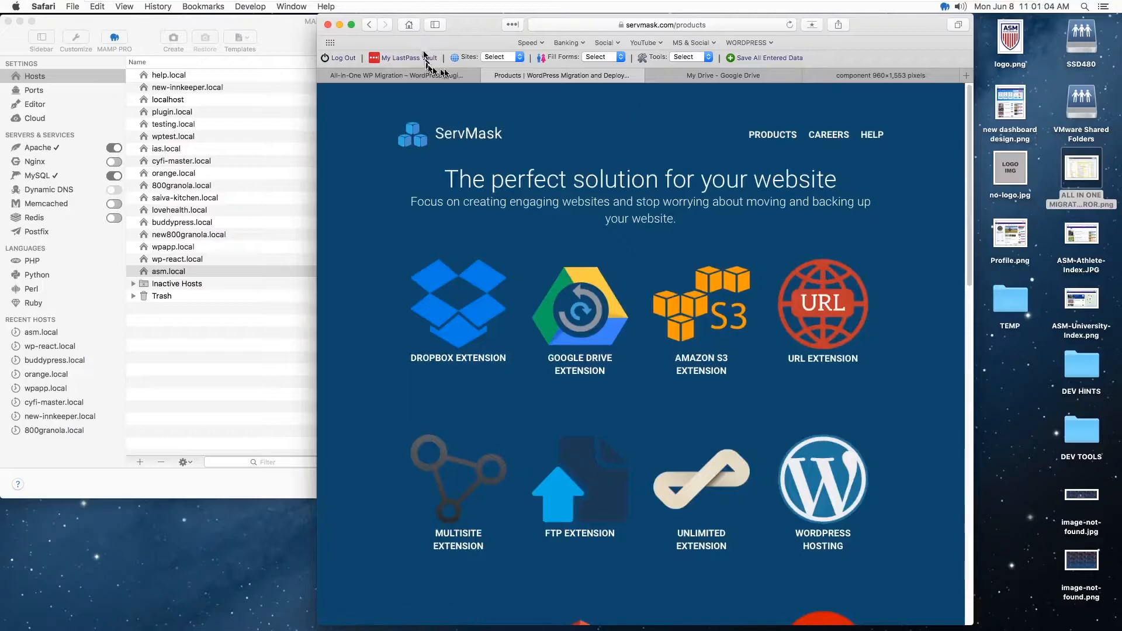
click(432, 81)
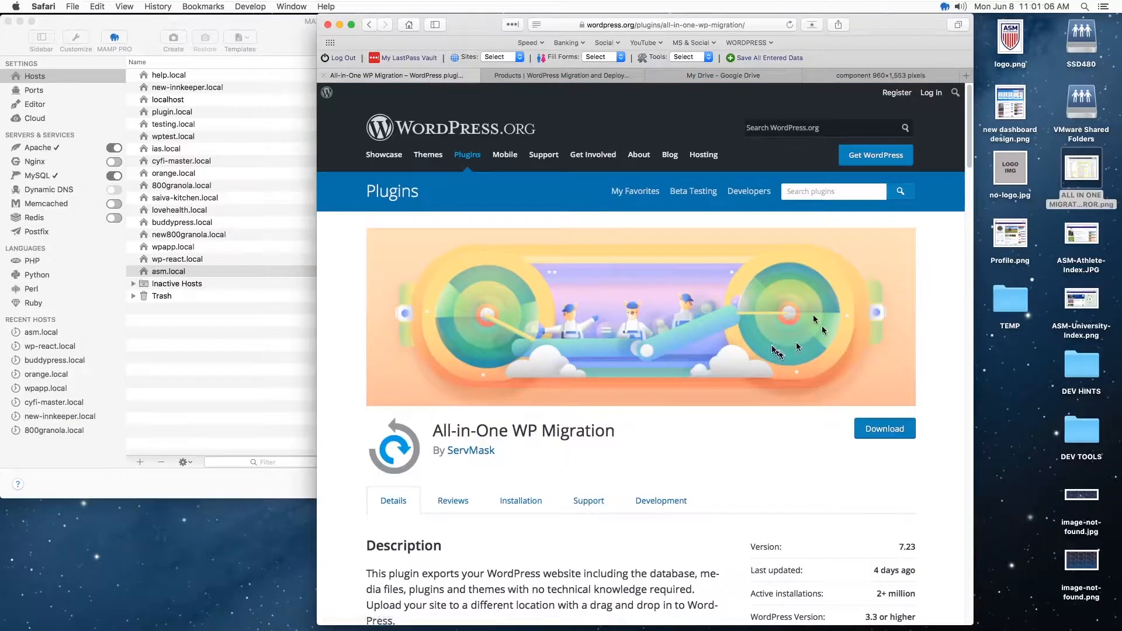
click(584, 76)
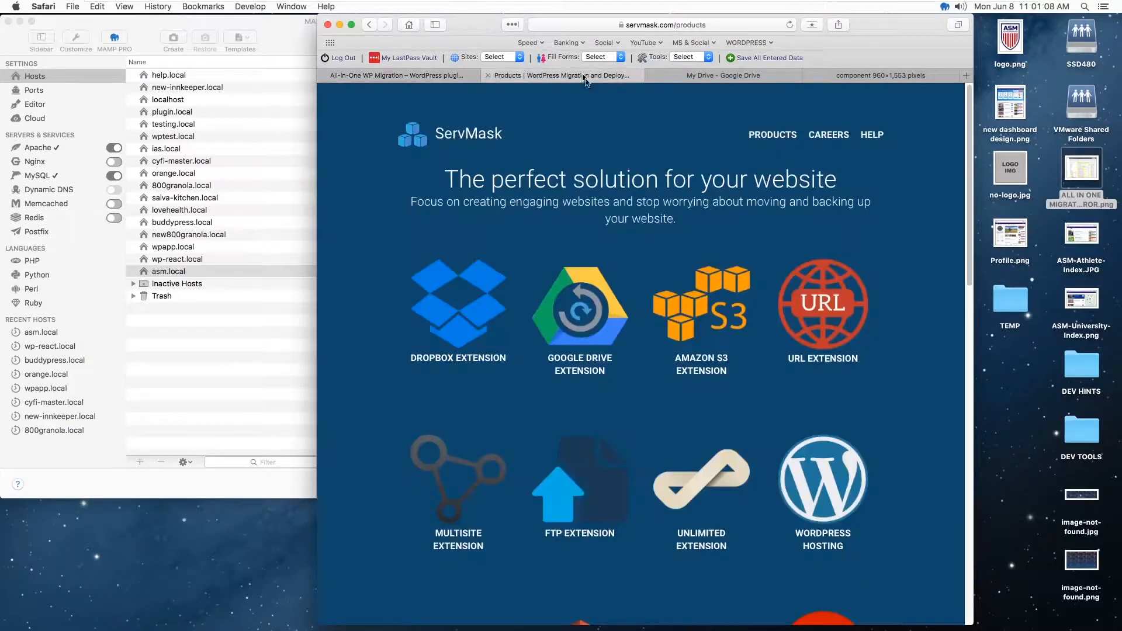
scroll(751, 388, down, 10)
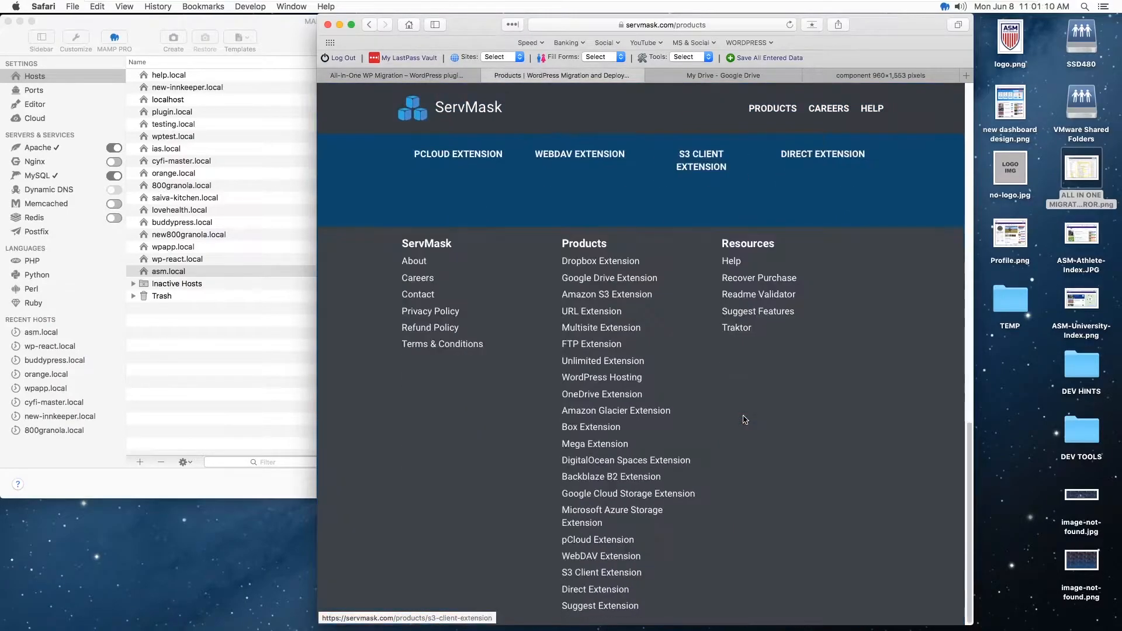
scroll(743, 419, up, 10)
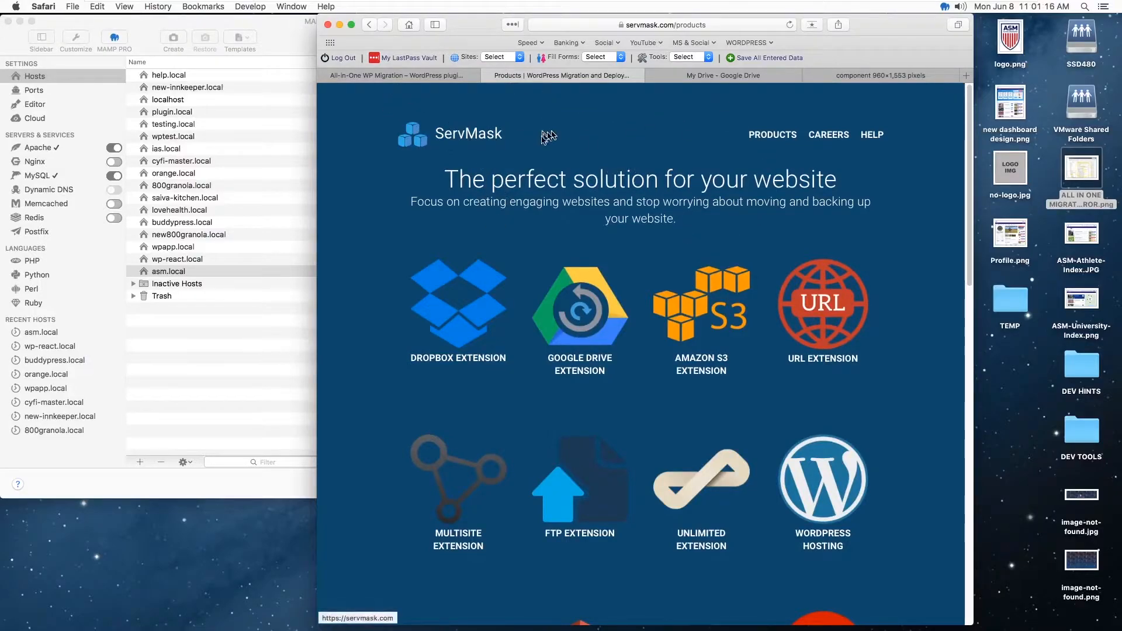
- Return to the ServMask home page and then to the All-in-One WP Migration page on WordPress.org
click(464, 130)
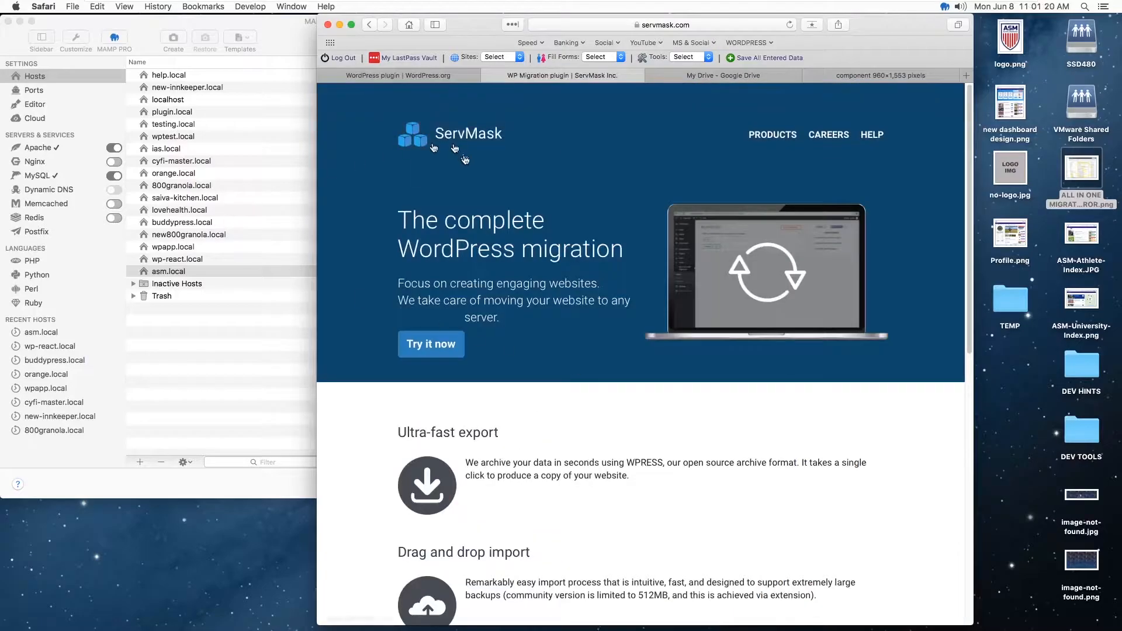
click(402, 74)
click(433, 77)
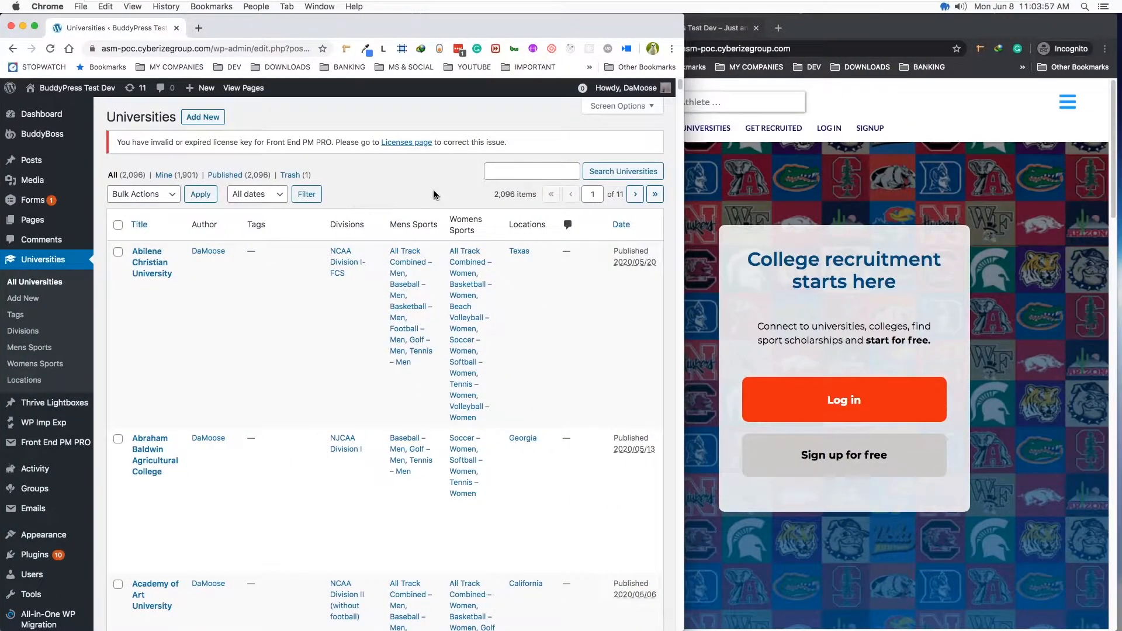
- Open the desktop image ALL IN ONE MIGRATE - CPANEL ERROR.png and examine the wp-content folders alongside the WordPress.org plugin page
key(ctrl+Left)
key(ctrl+Left)
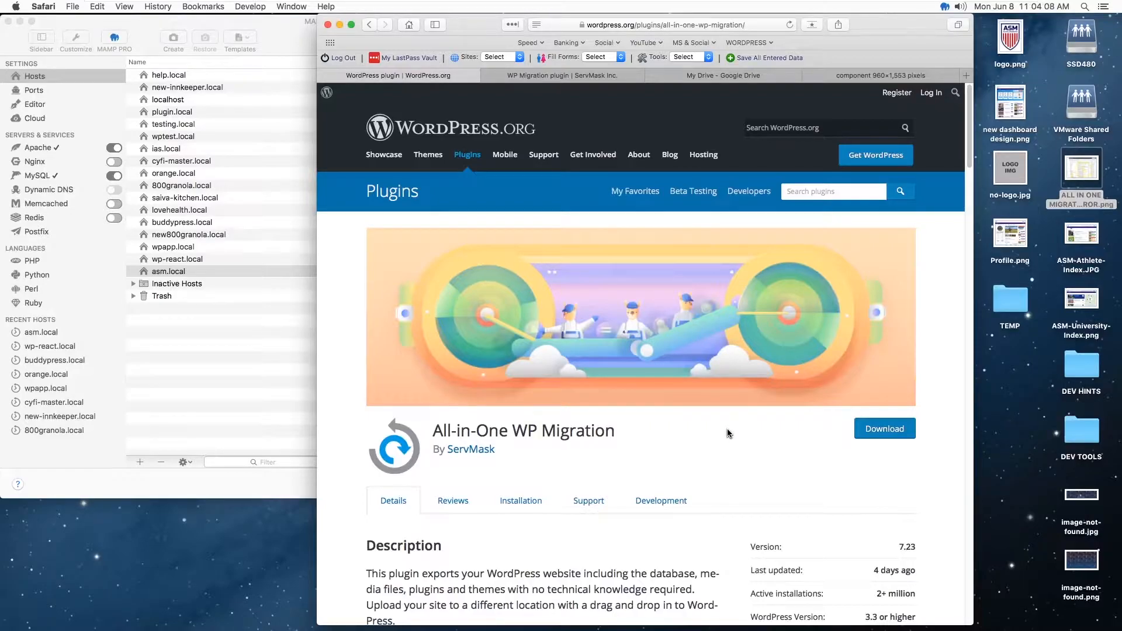
double_click(1080, 170)
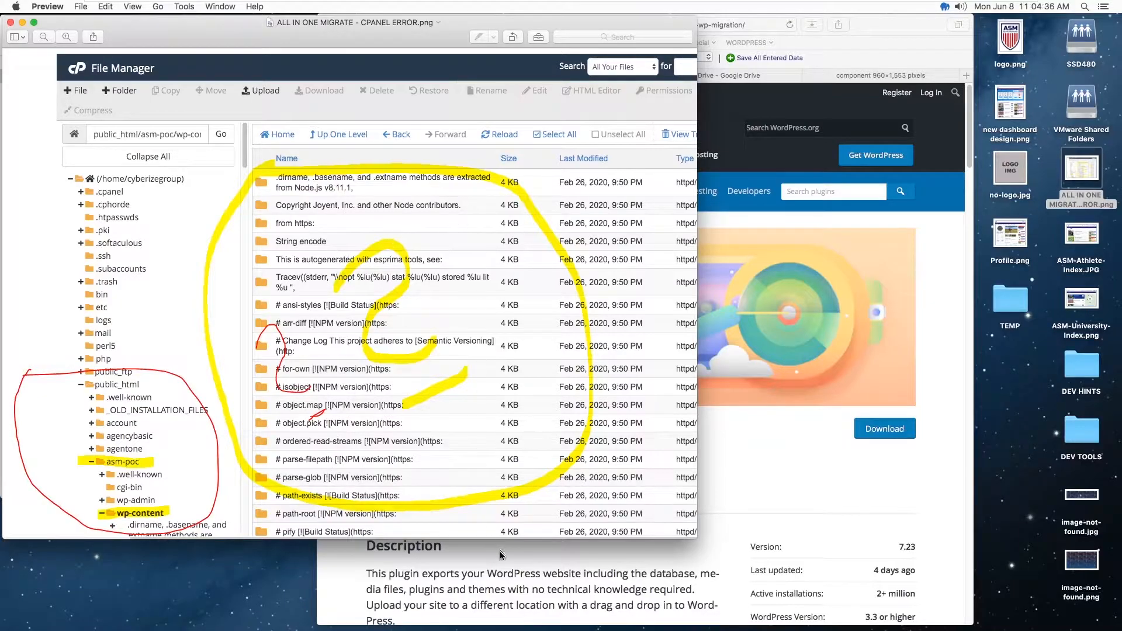
click(771, 327)
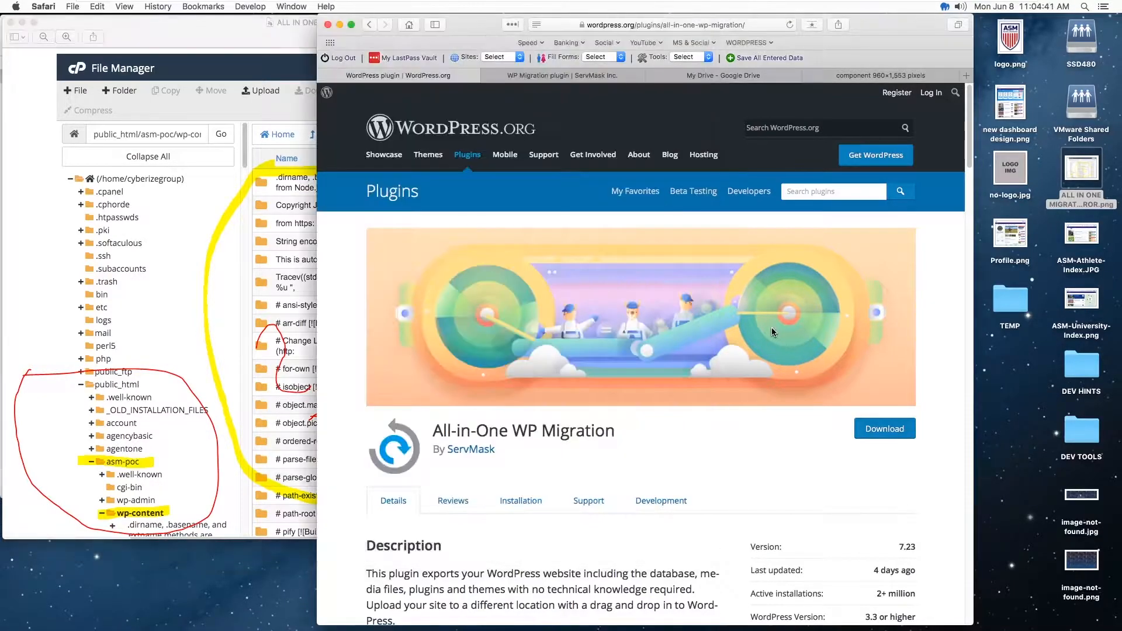
click(210, 63)
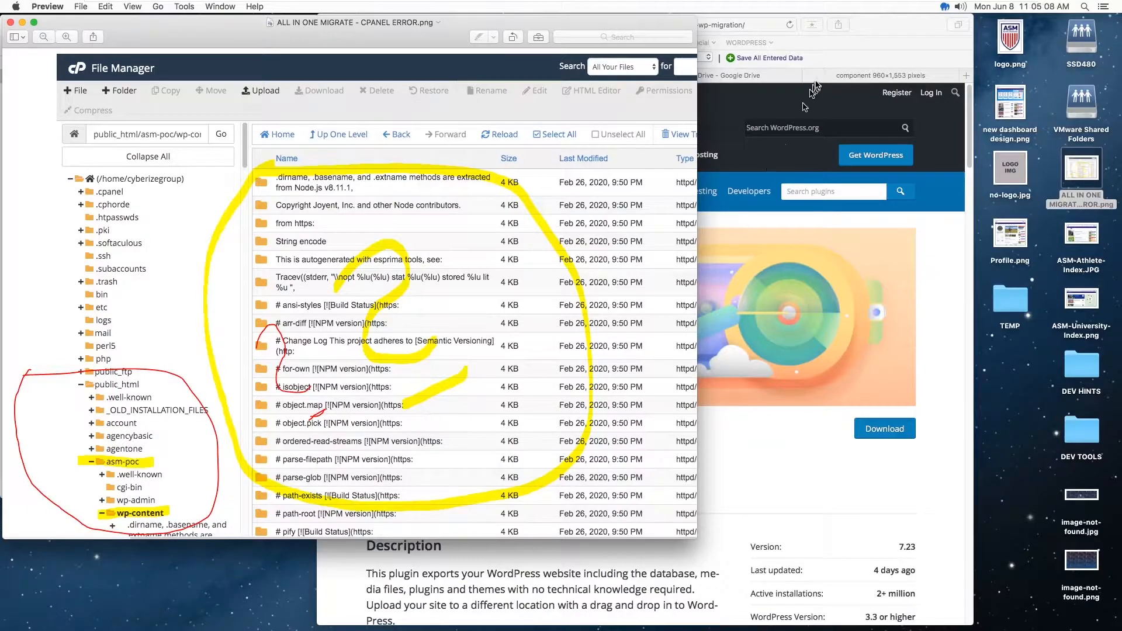
click(858, 41)
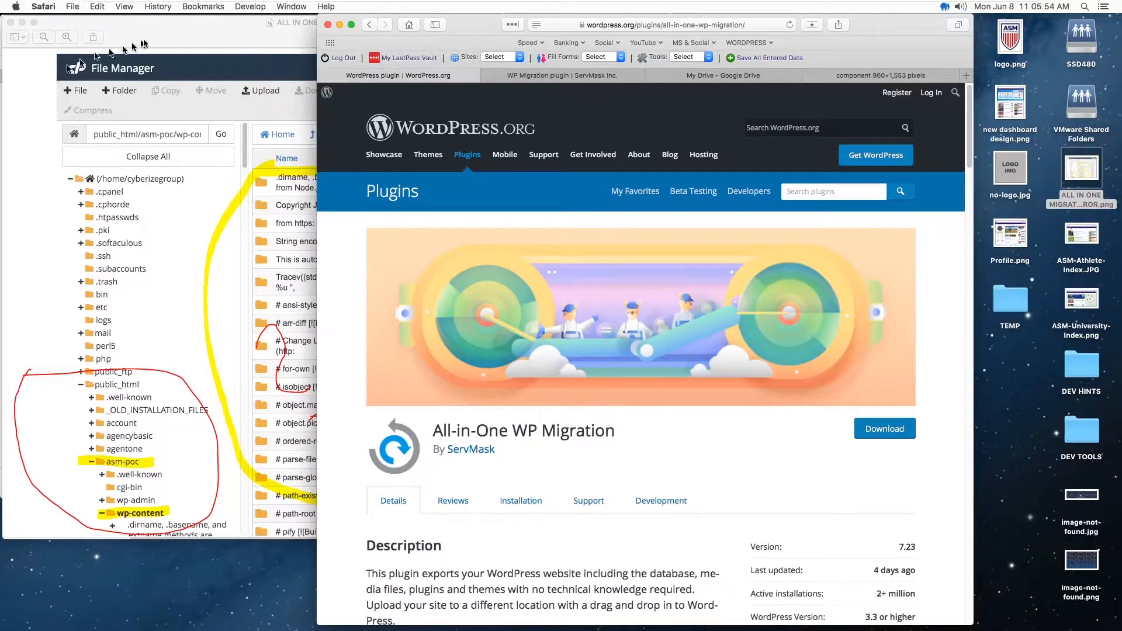
click(170, 32)
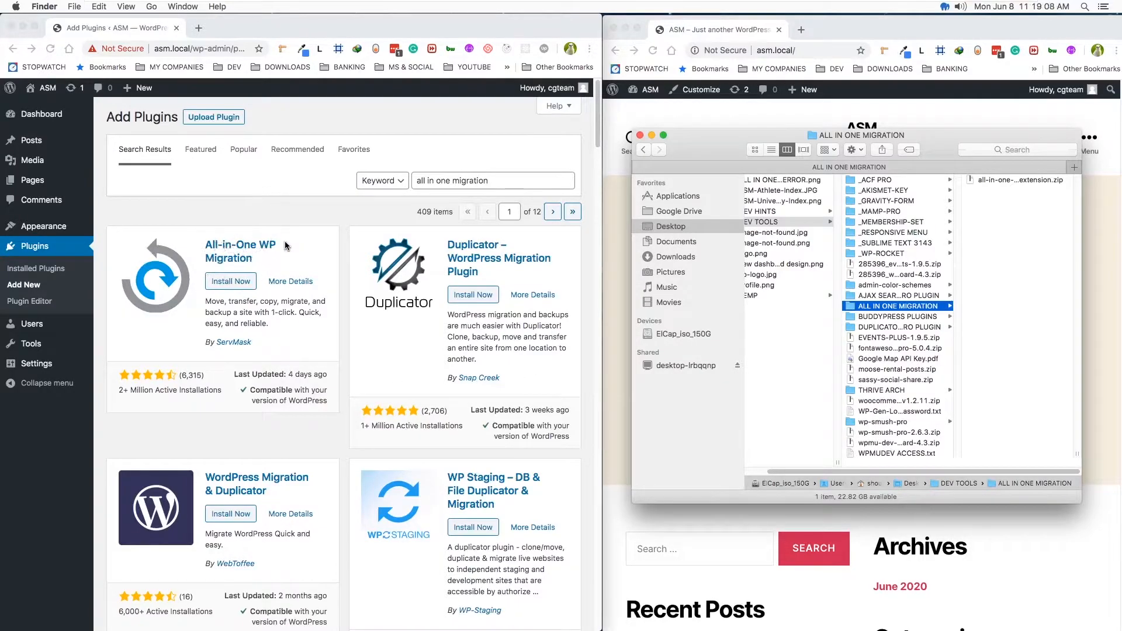
- Check the All-in-One WP Migration search result and the unlimited extension zip in Finder's ALL IN ONE MIGRATION folder
click(289, 179)
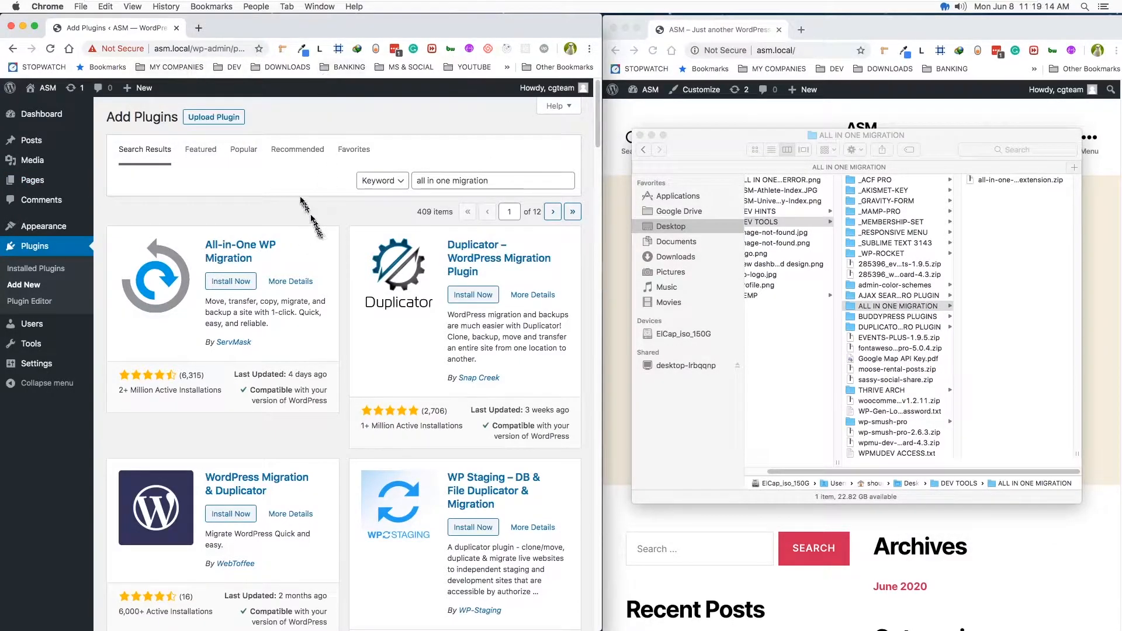
click(935, 146)
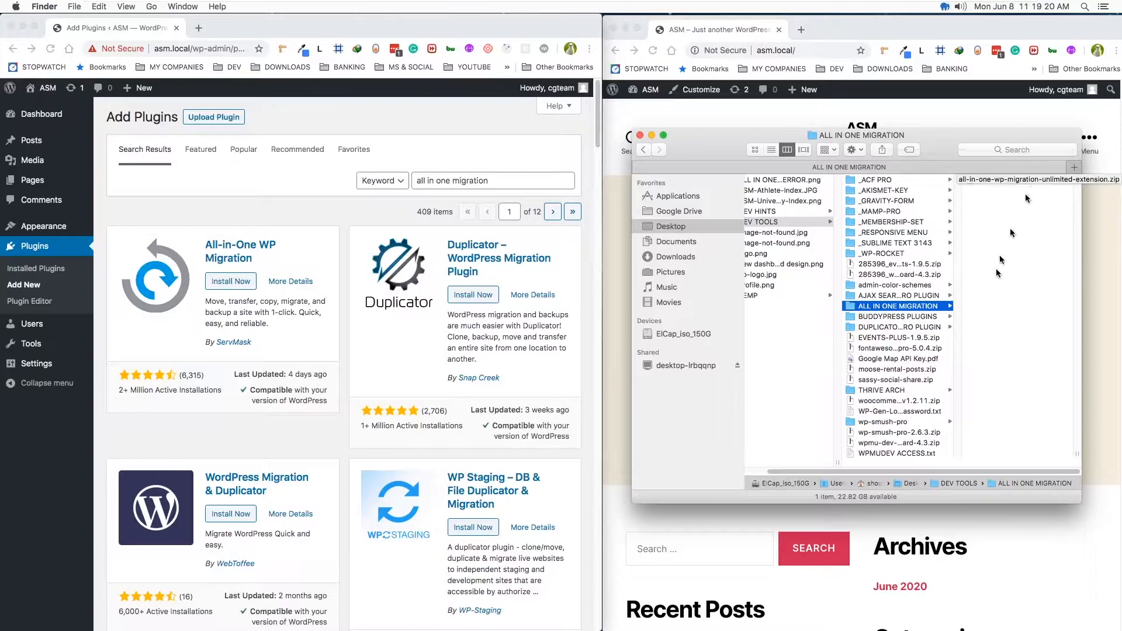
key(ctrl+Right)
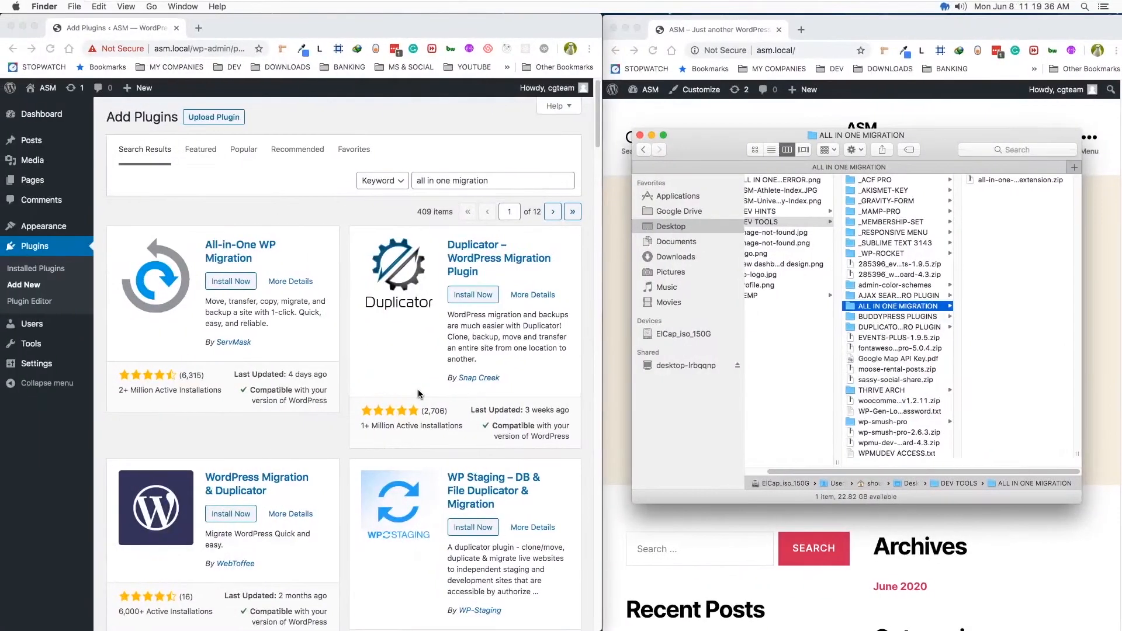
- Install and activate the All-in-One WP Migration plugin by ServMask on the local ASM site
click(228, 282)
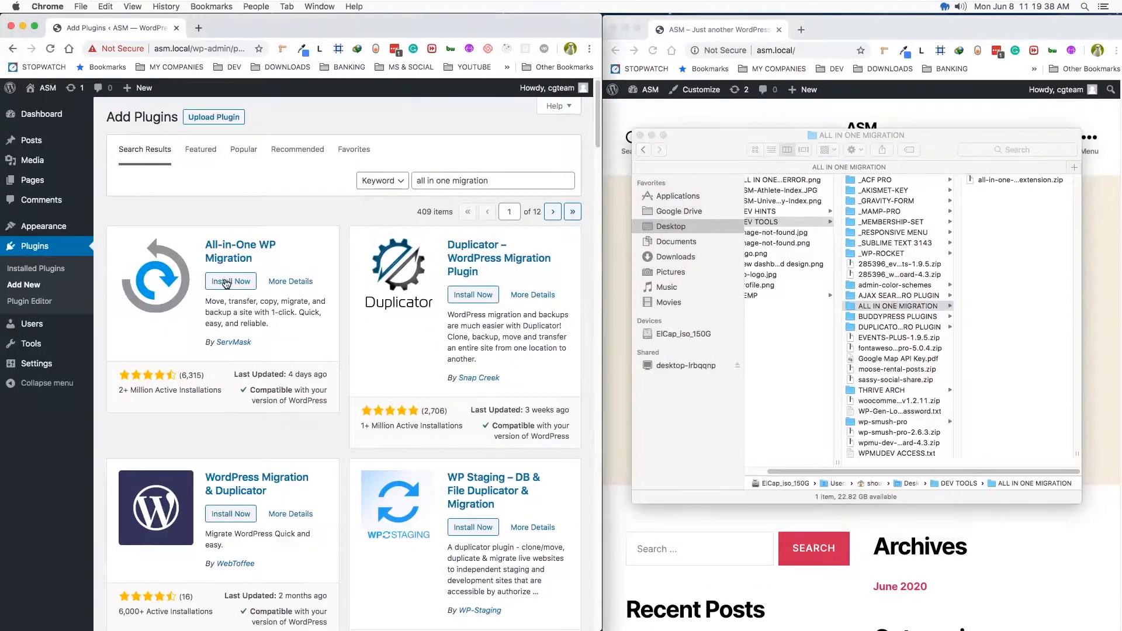
click(226, 283)
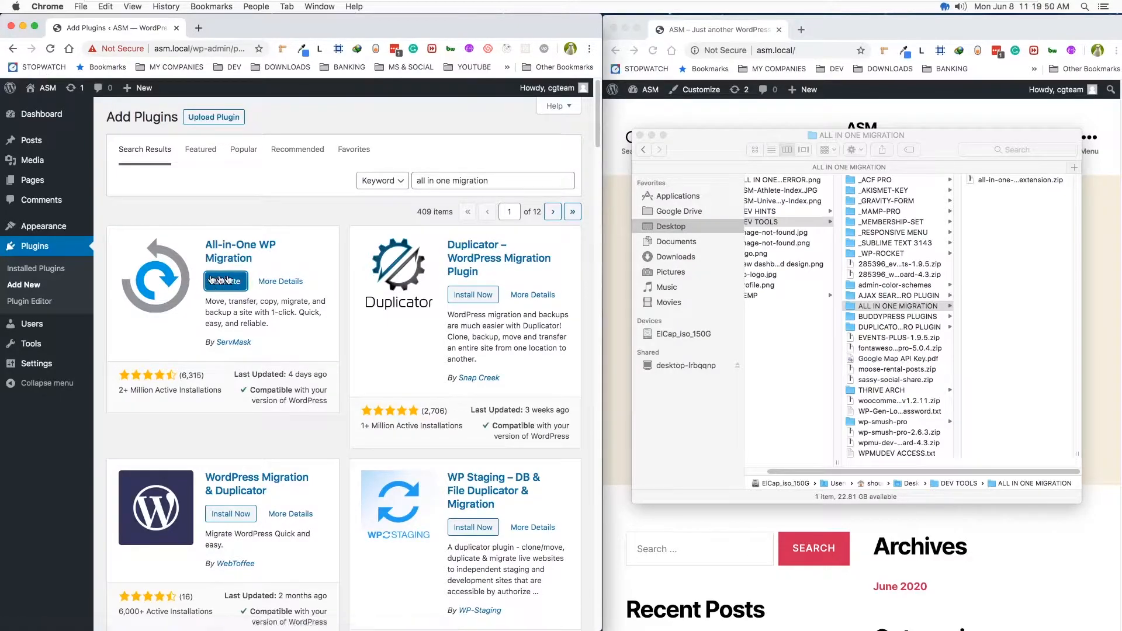
click(226, 282)
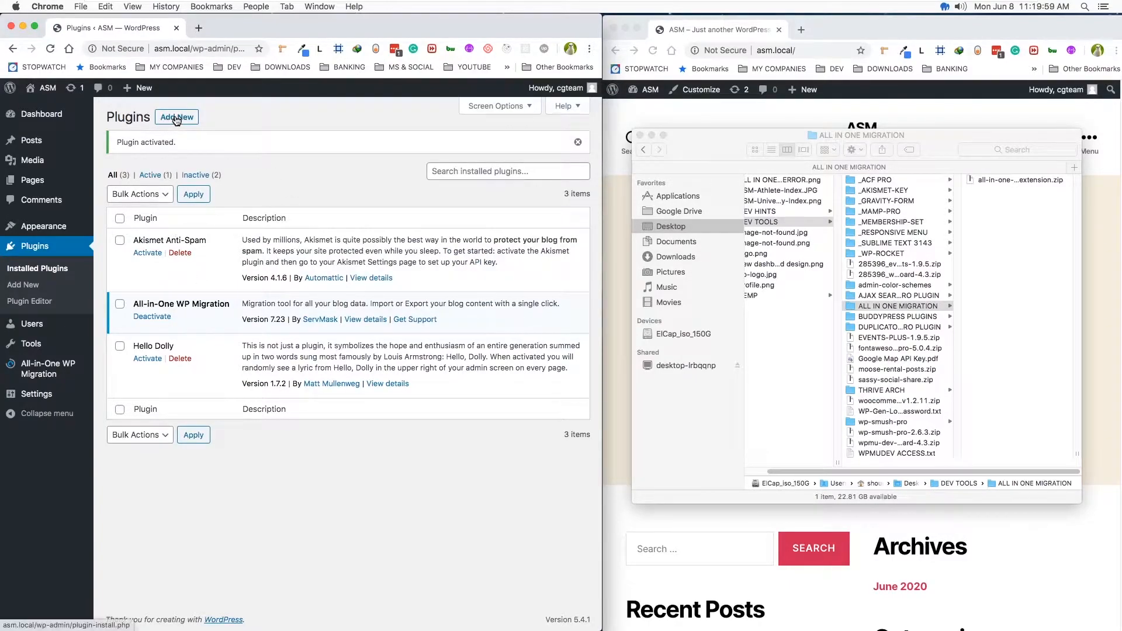
- Upload all-in-one-wp-migration-unlimited-extension.zip from the ALL IN ONE MIGRATION folder as a new plugin, then install and activate it
click(176, 118)
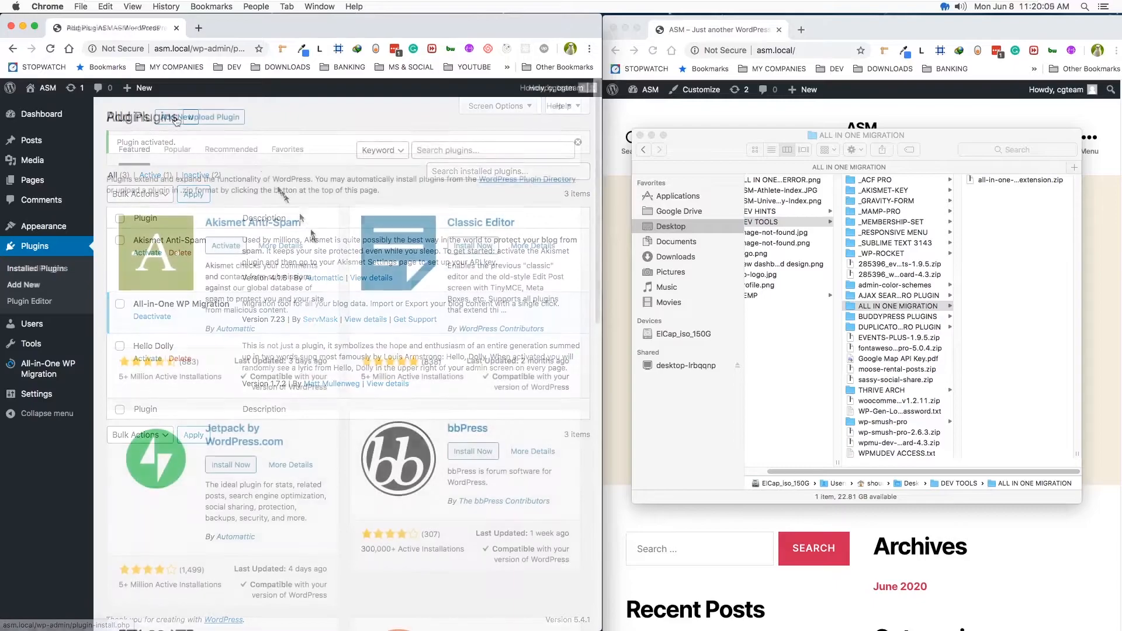
click(215, 118)
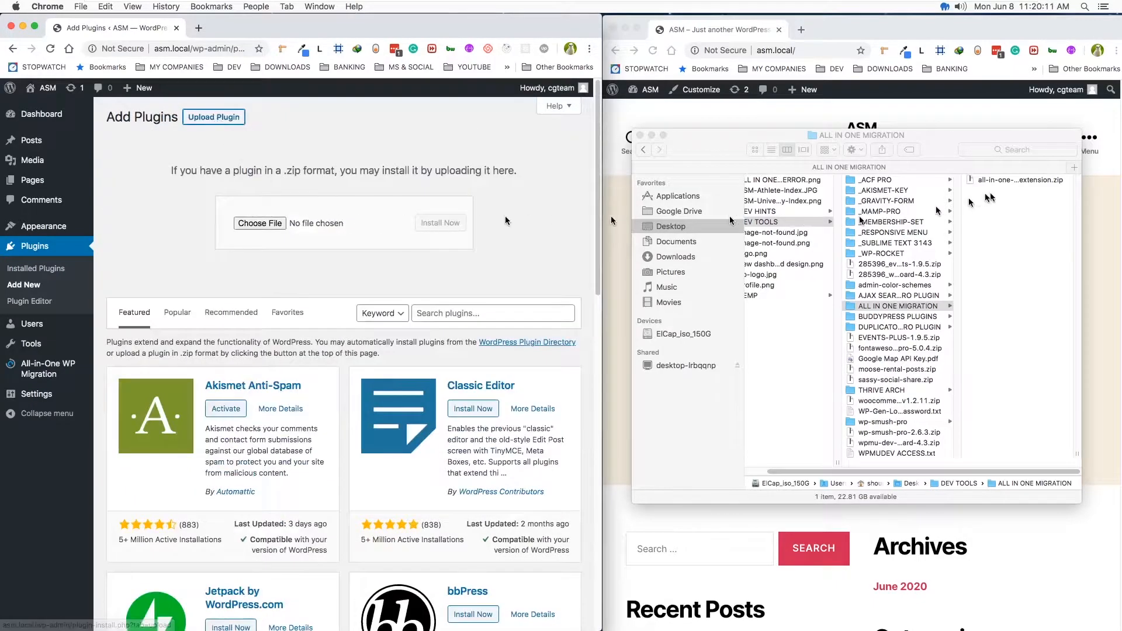
drag(1020, 181, 324, 226)
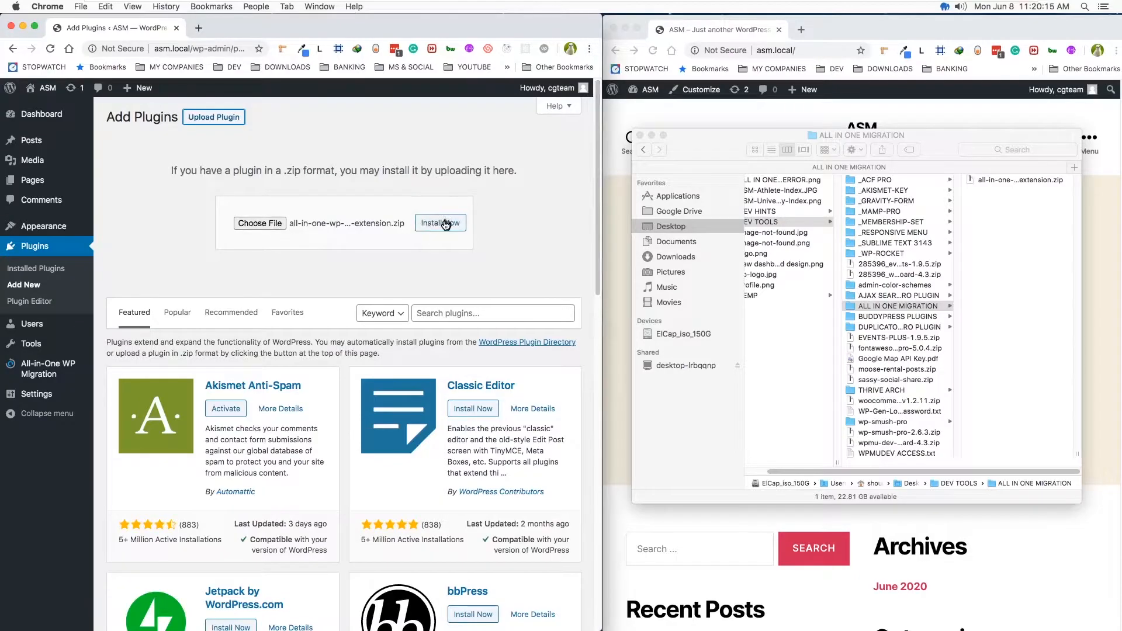
click(444, 224)
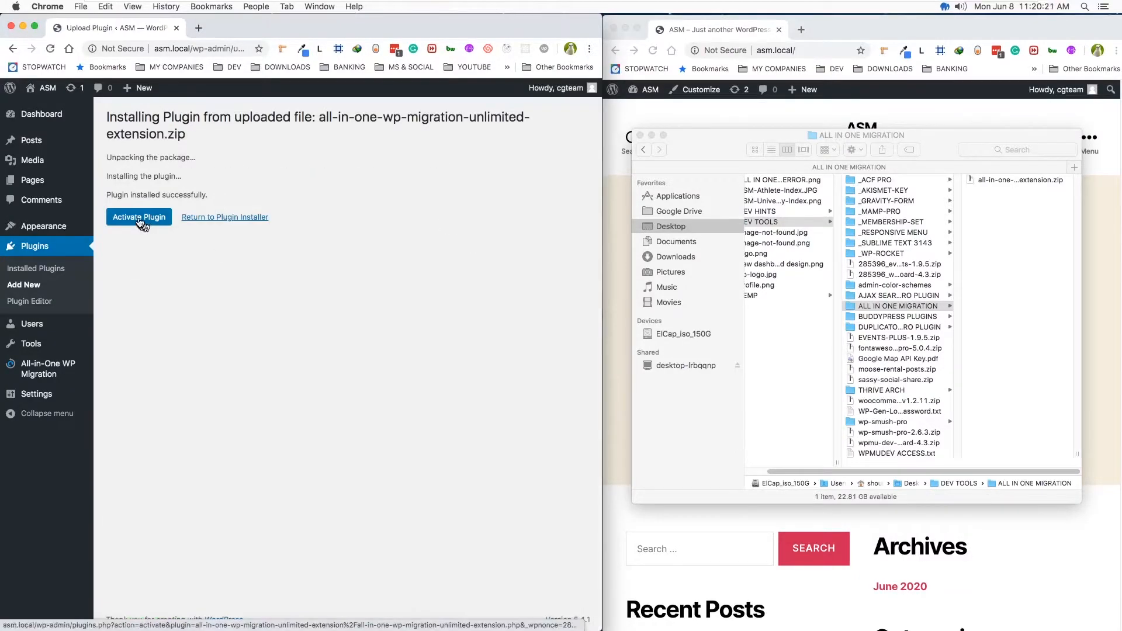
click(138, 217)
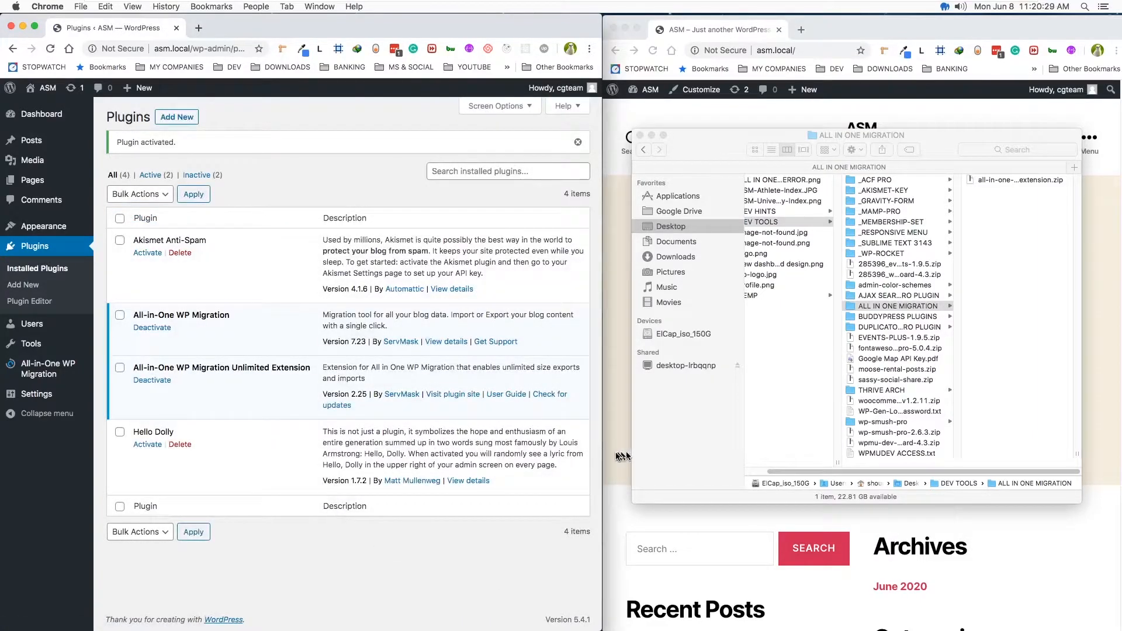
- Widen the ASM admin browser window and check for updates to the All-in-One WP Migration Unlimited Extension
drag(601, 454, 678, 455)
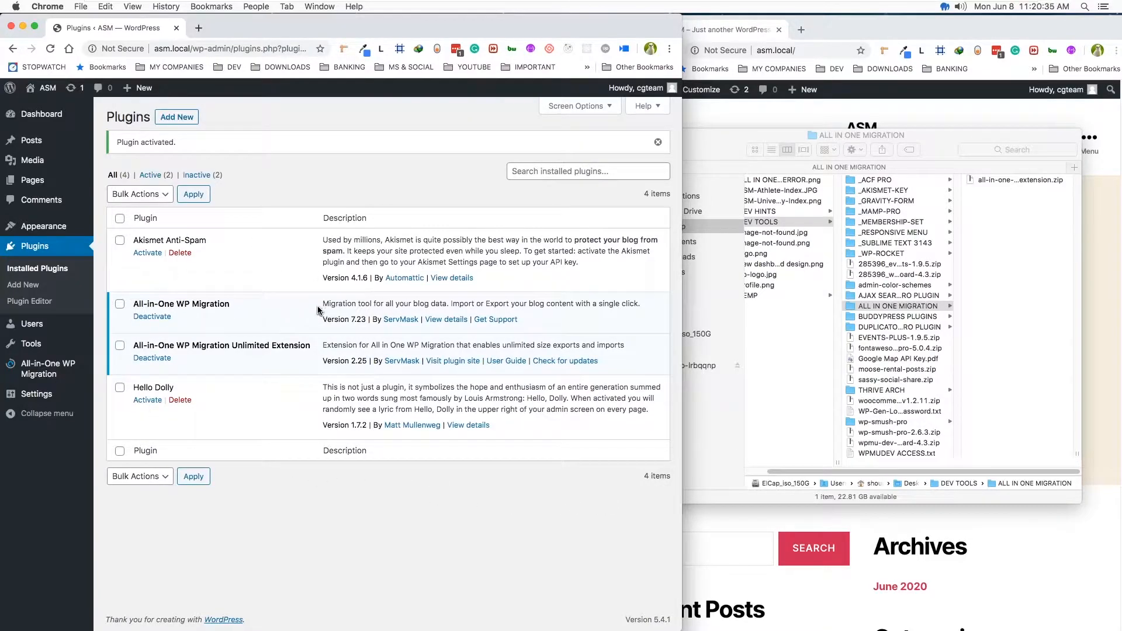
click(557, 363)
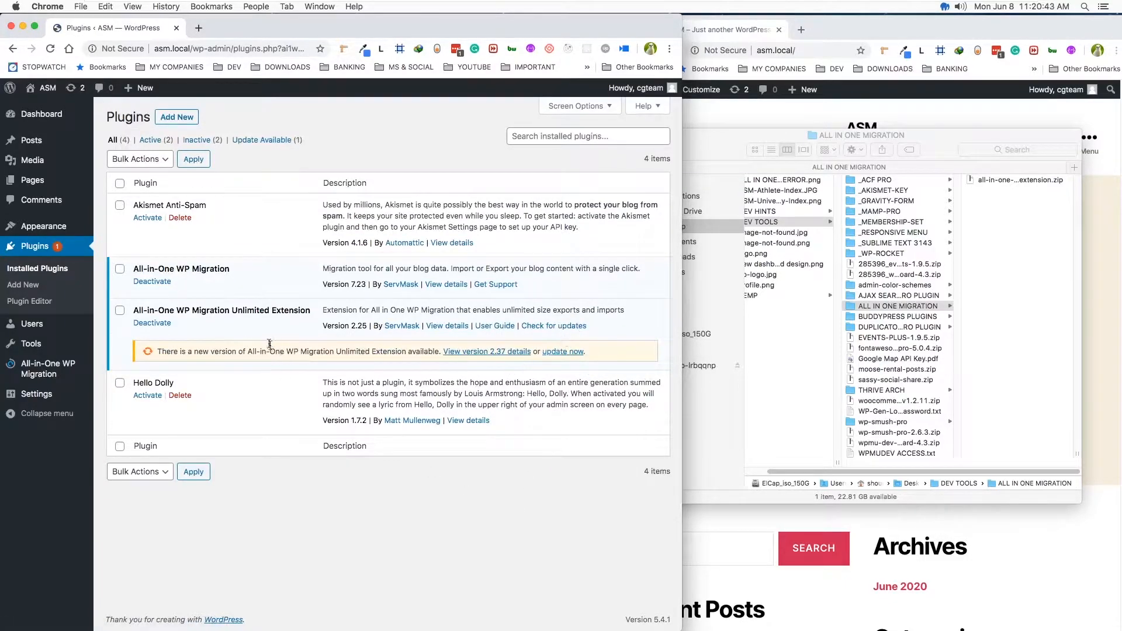
- Compare the All-in-One WP Migration and Unlimited Extension versions between the BuddyPress Test Dev site and the local ASM site
key(ctrl+Right)
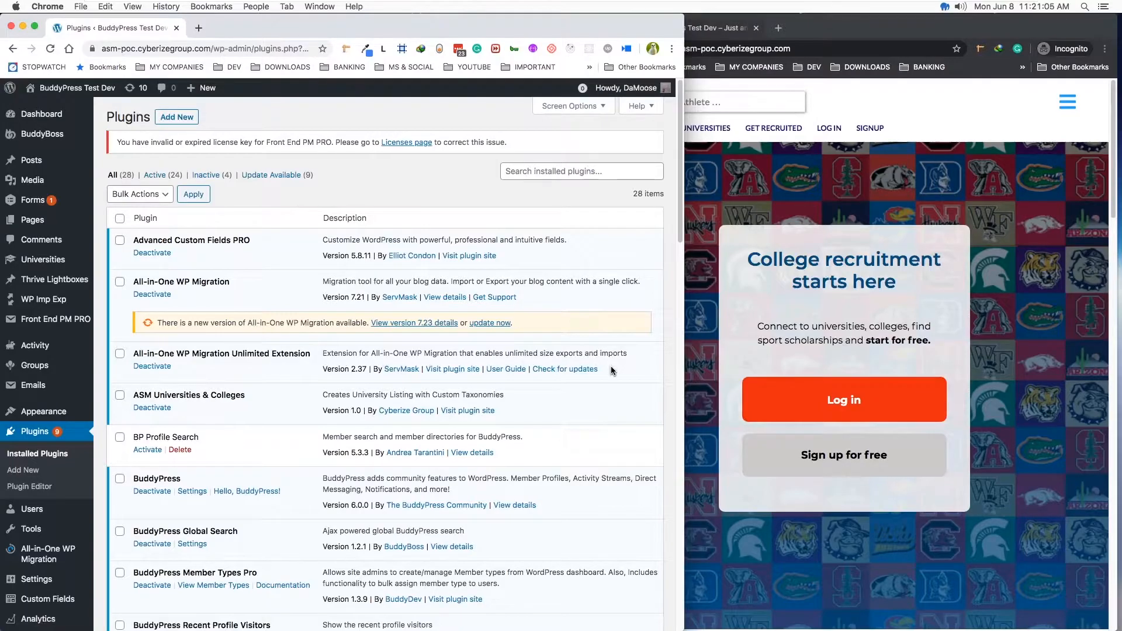
key(ctrl+Left)
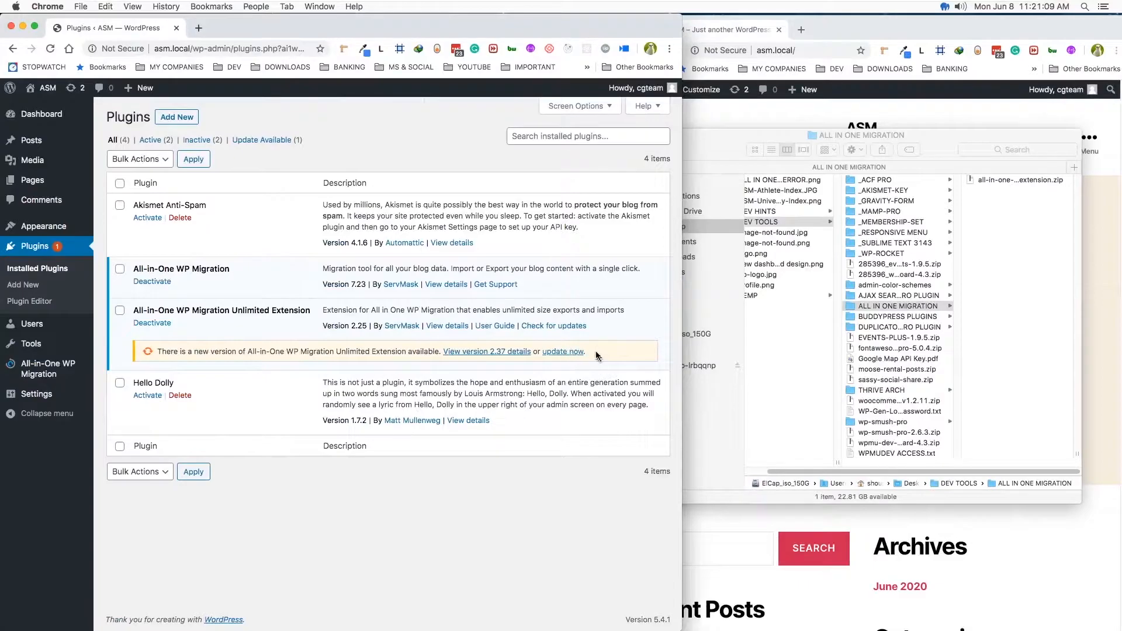
key(ctrl+Right)
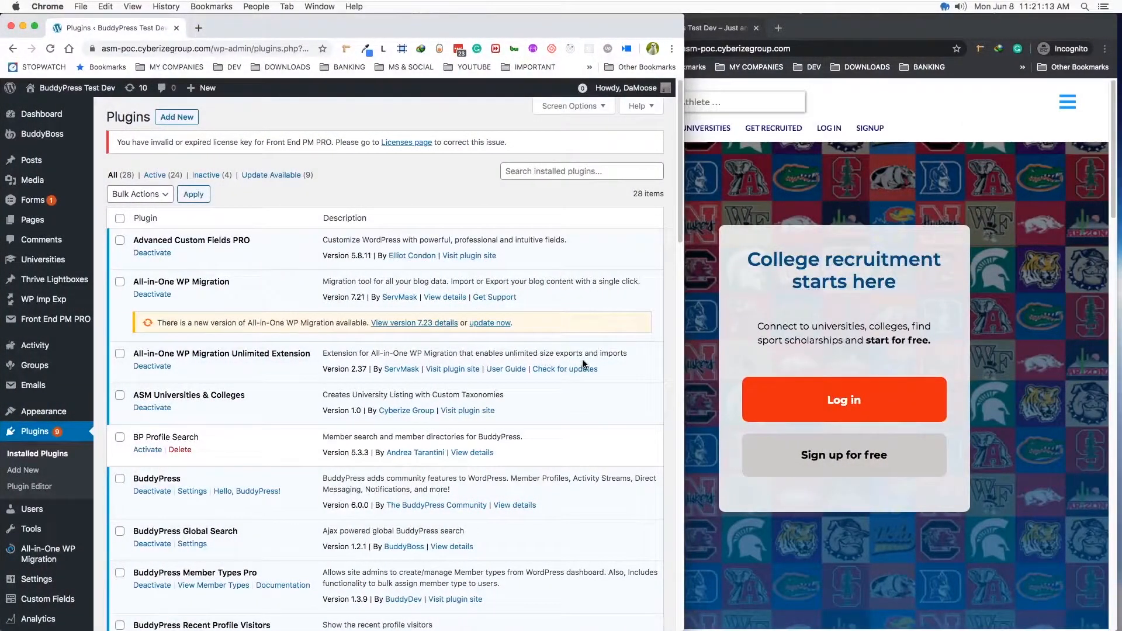
key(ctrl+Left)
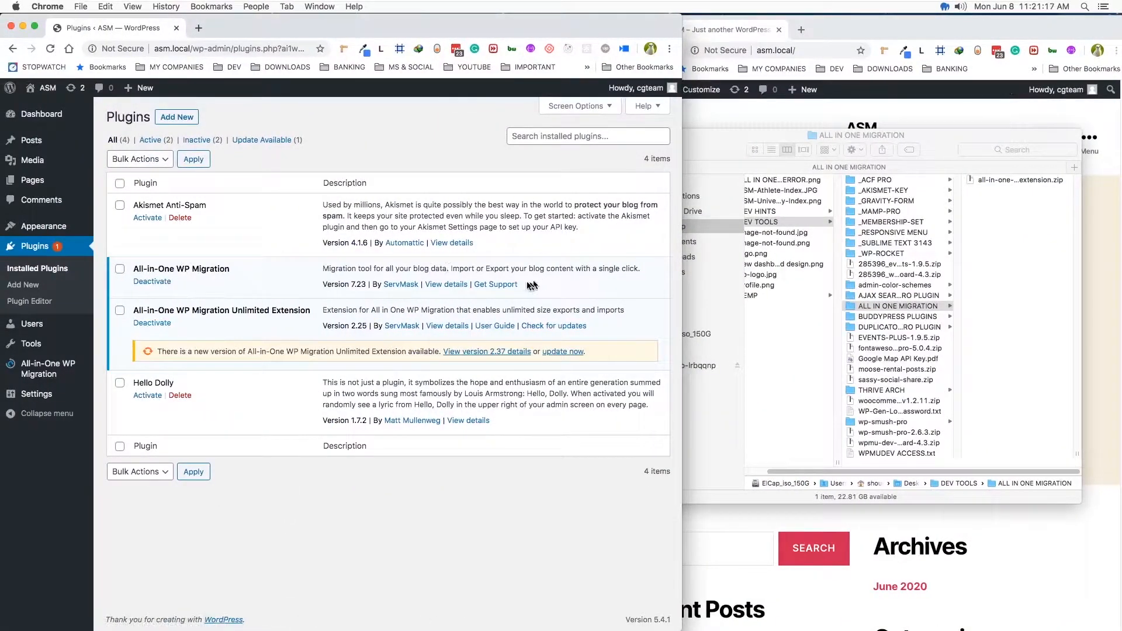
- Update the Unlimited Extension to version 2.37 on the local ASM site and All-in-One WP Migration to 7.23 on BuddyPress Test Dev
key(ctrl+Right)
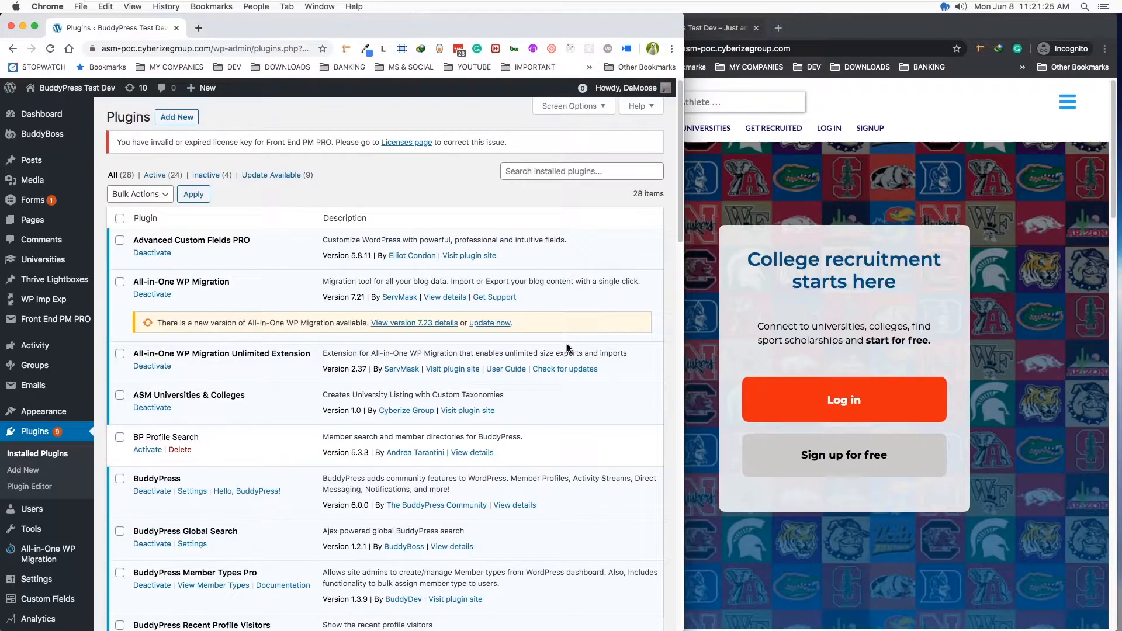
key(ctrl+Left)
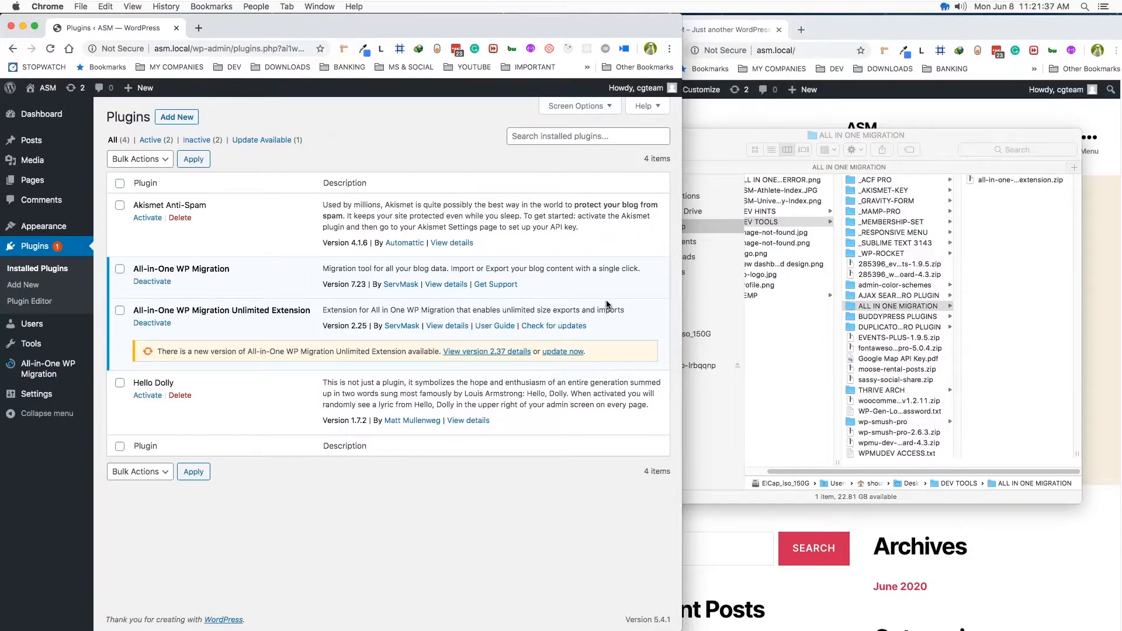
click(560, 352)
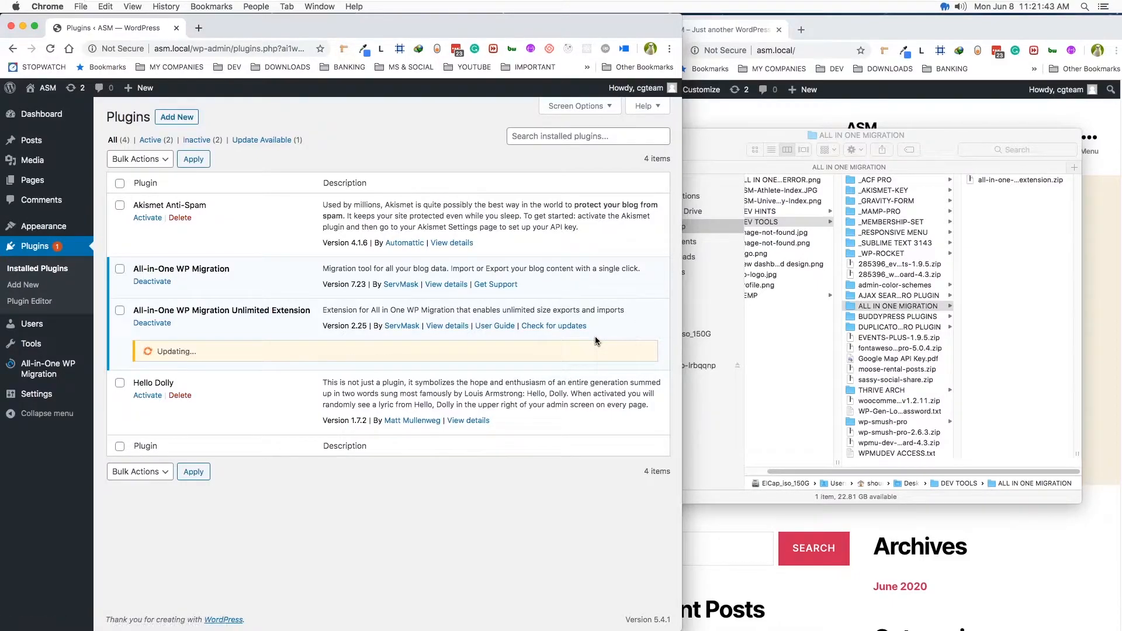
key(ctrl+Right)
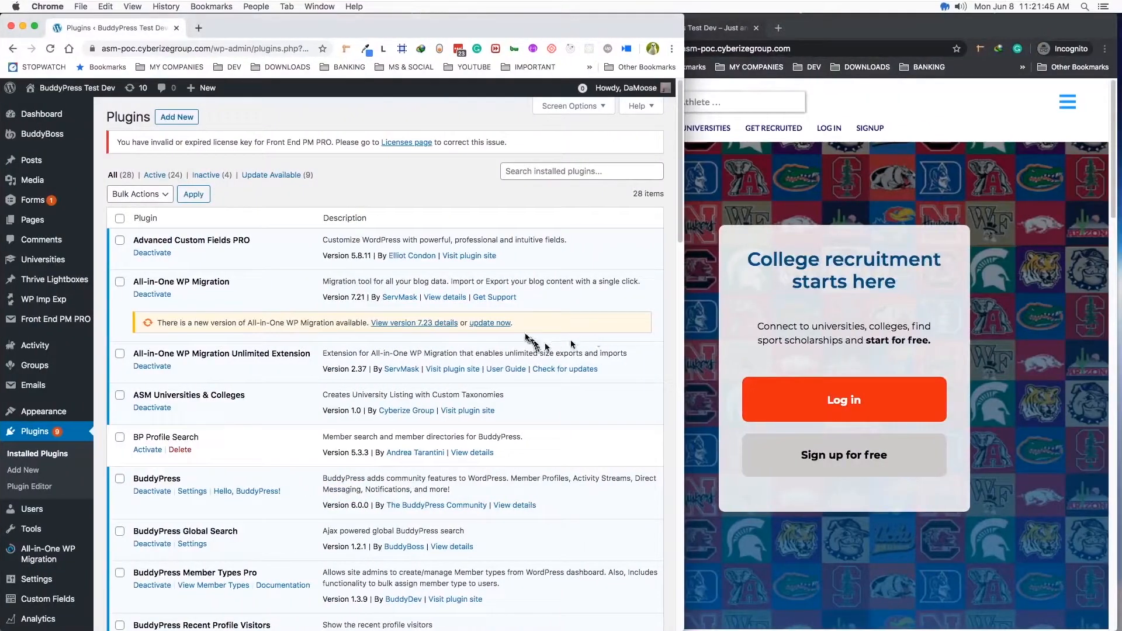
click(492, 326)
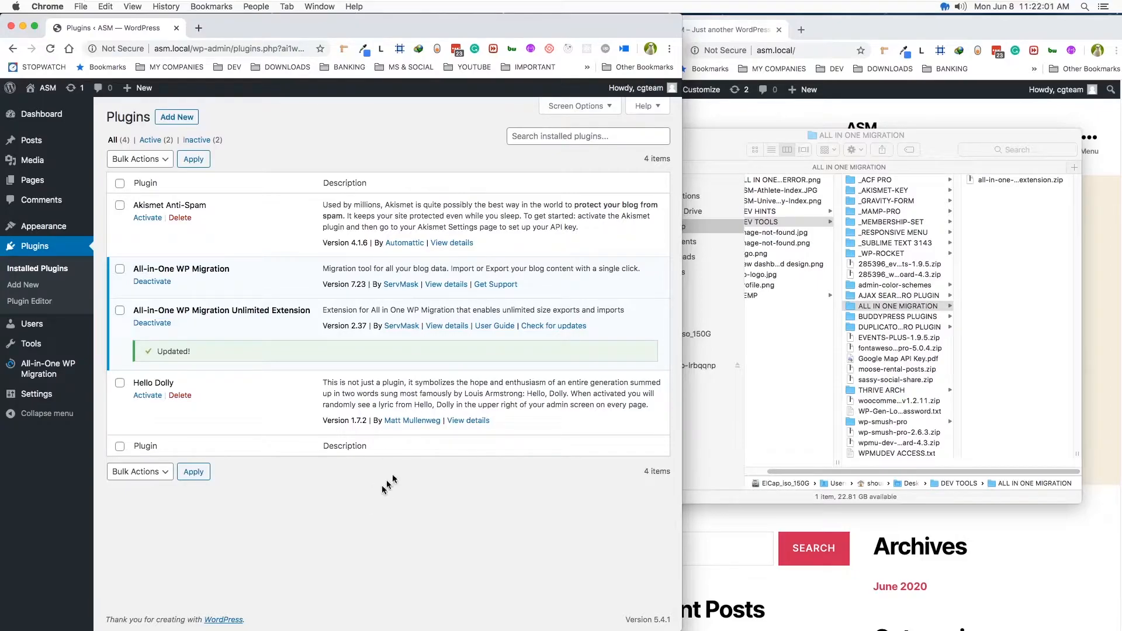
- Open the All-in-One WP Migration import page on the local ASM site
click(699, 160)
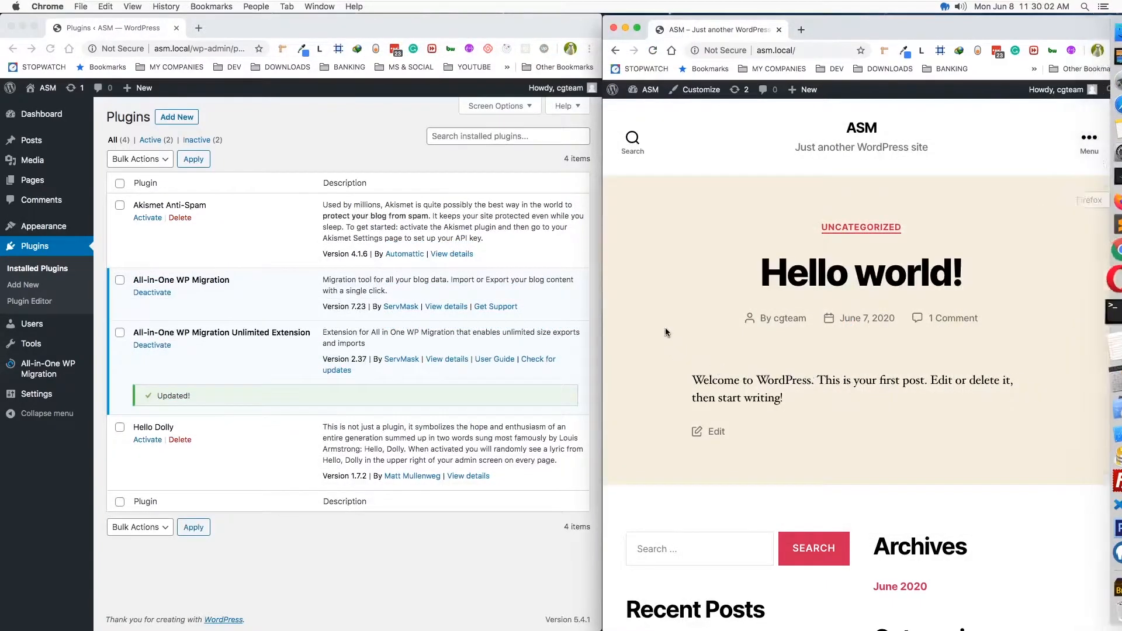
click(287, 543)
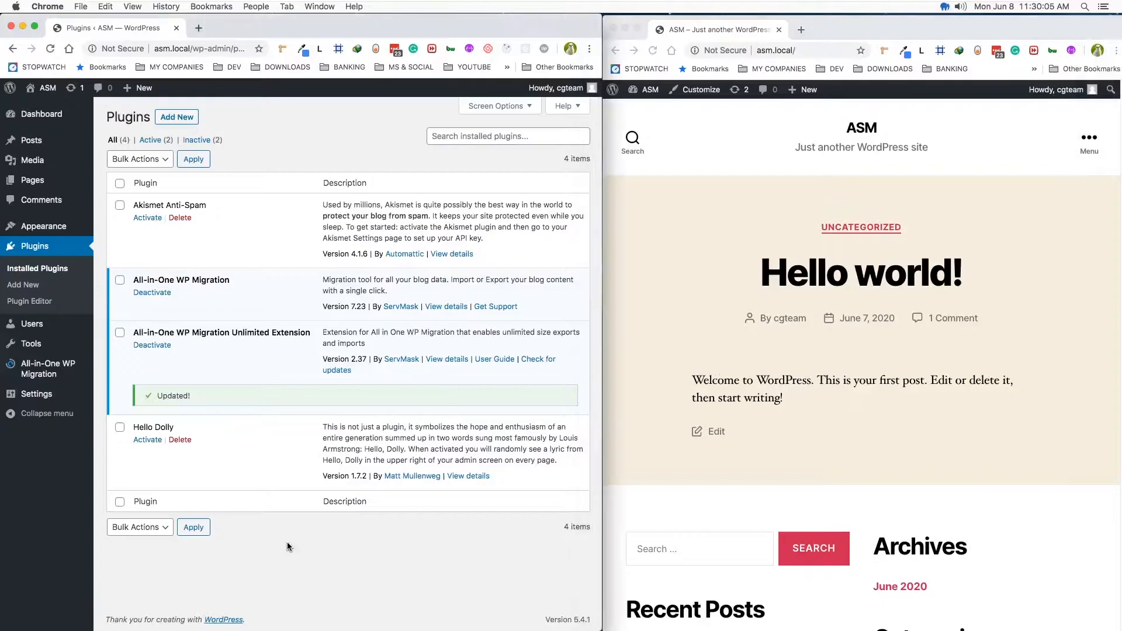
click(33, 369)
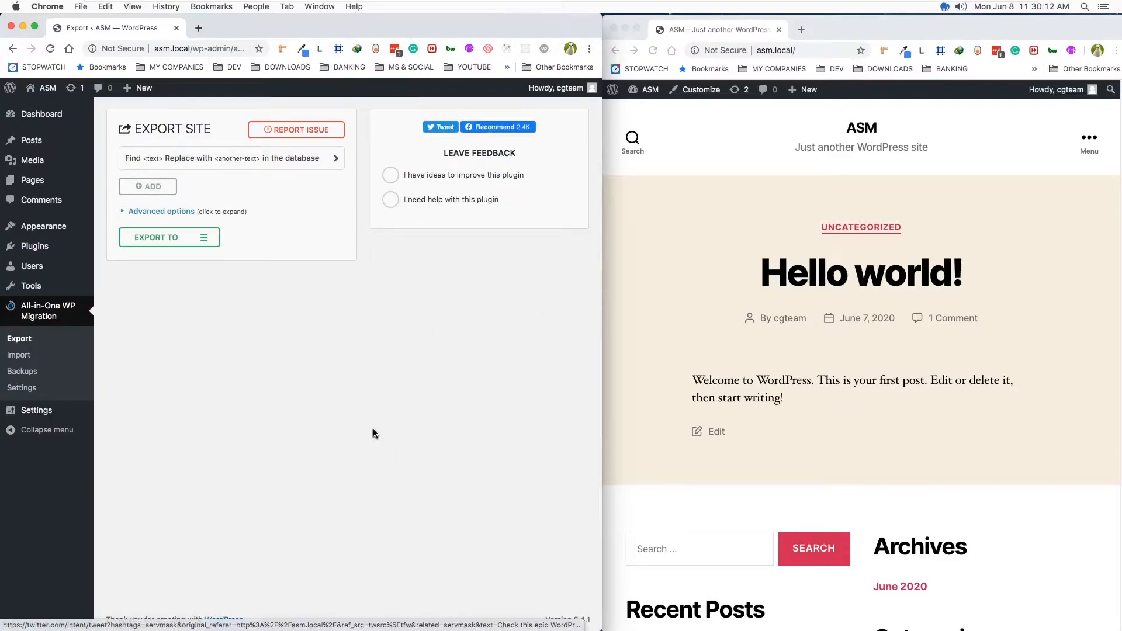
click(17, 356)
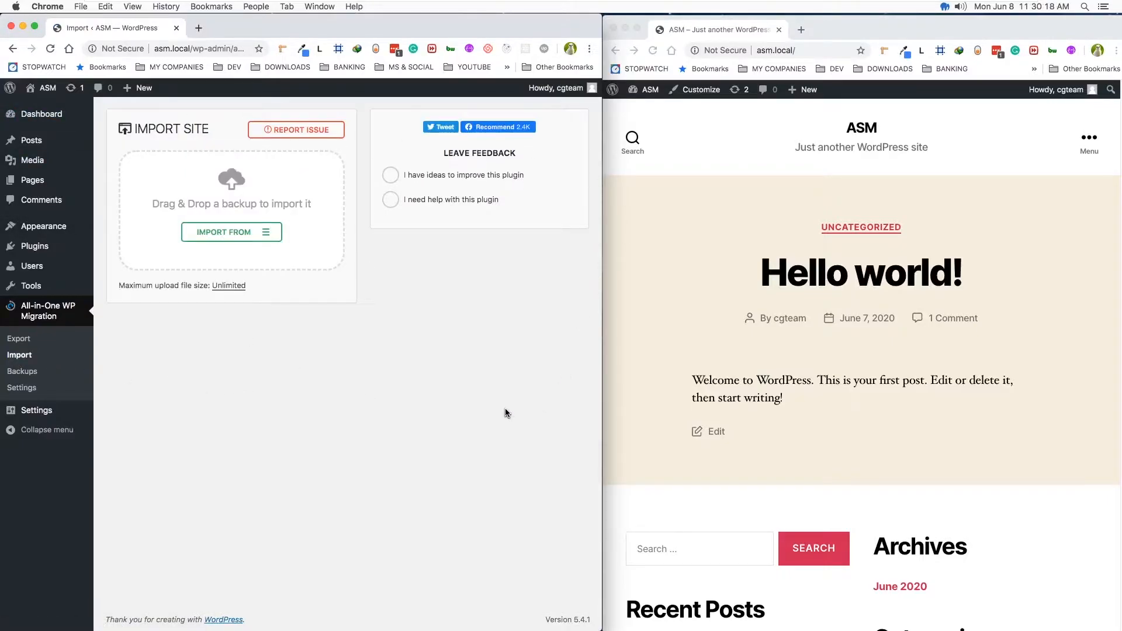
- Export the BuddyPress Test Dev site to a file, download the asm-poc.cyberizegroup.com backup, and close the export dialog
key(ctrl+Left)
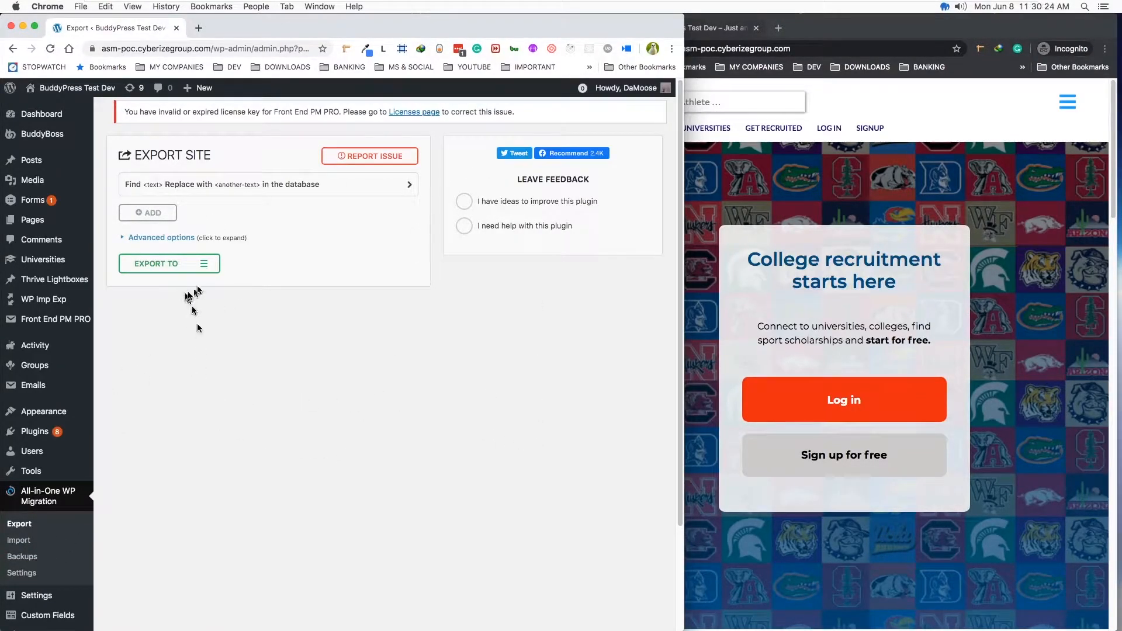
click(205, 268)
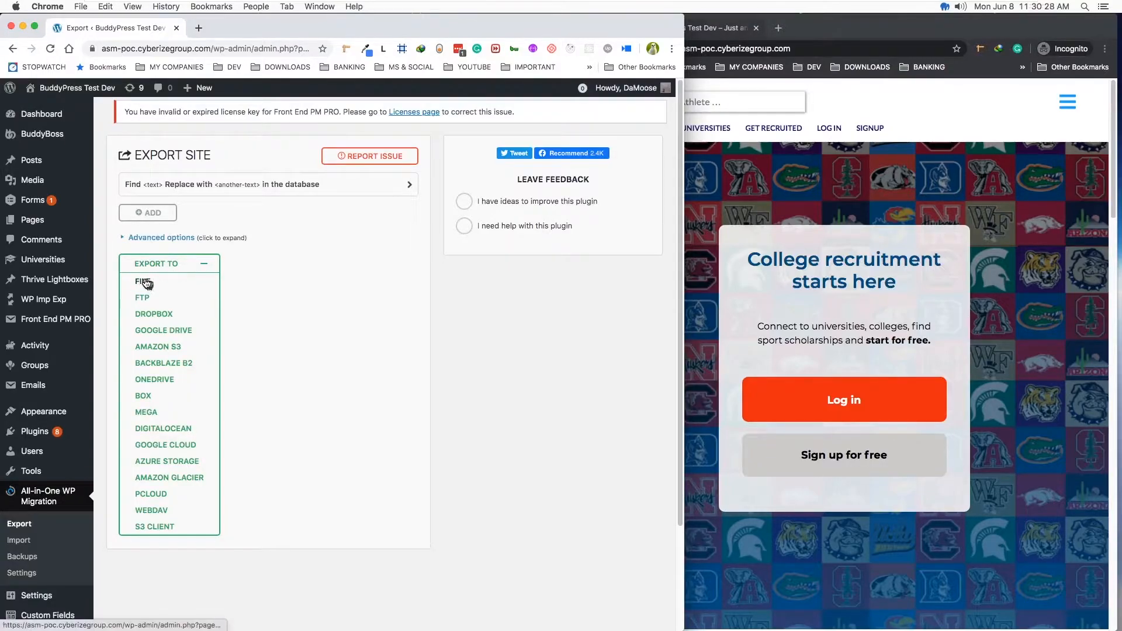
click(145, 282)
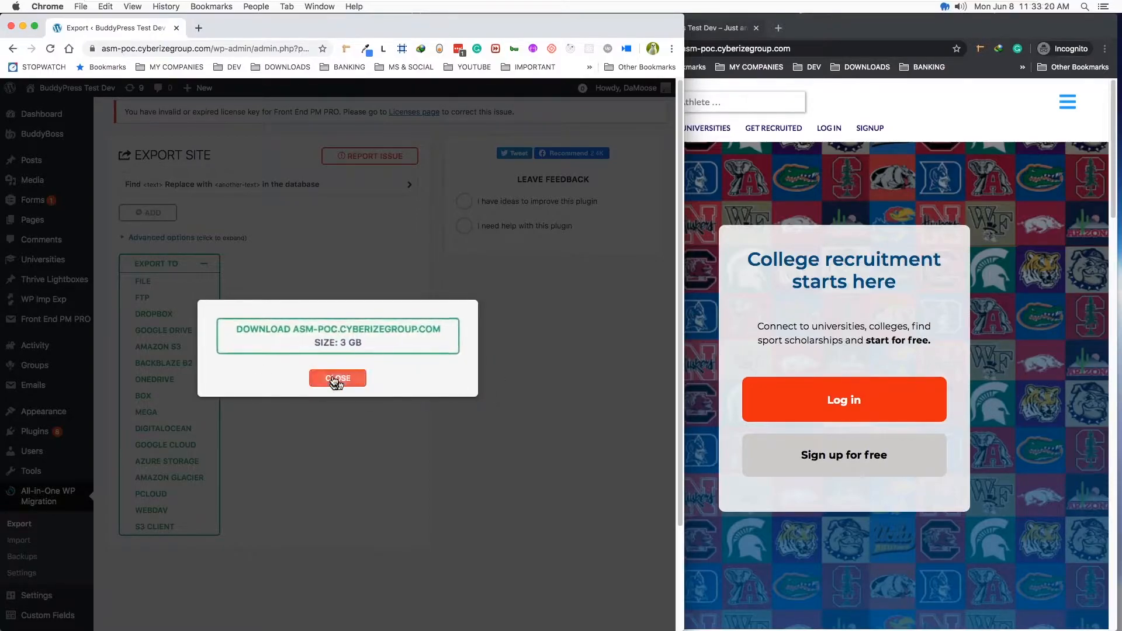
click(378, 336)
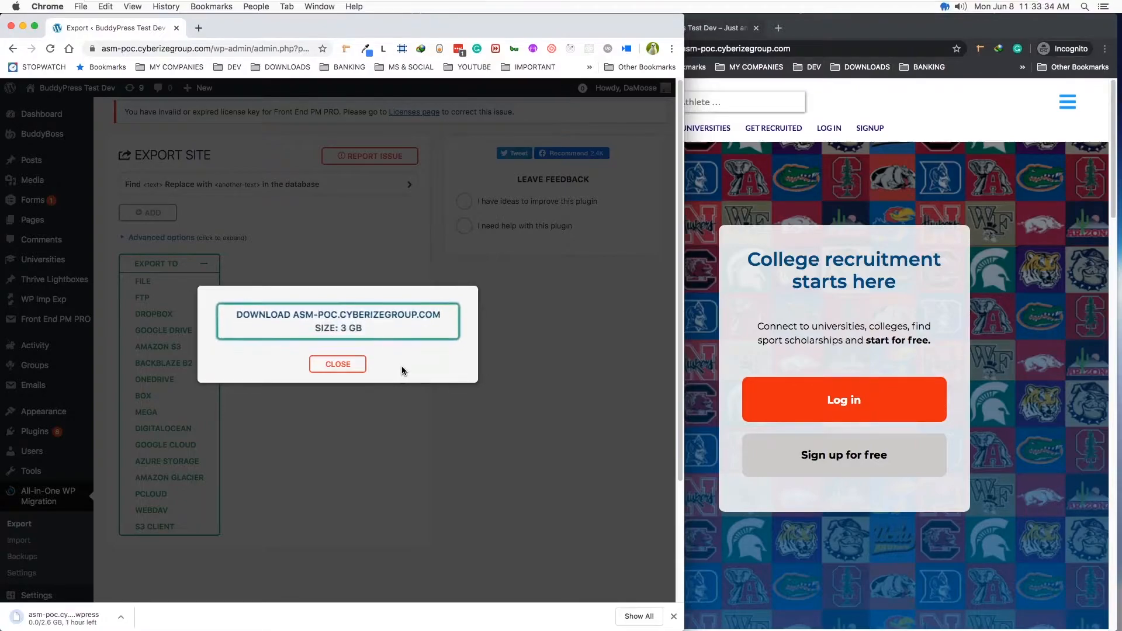
key(ctrl+Left)
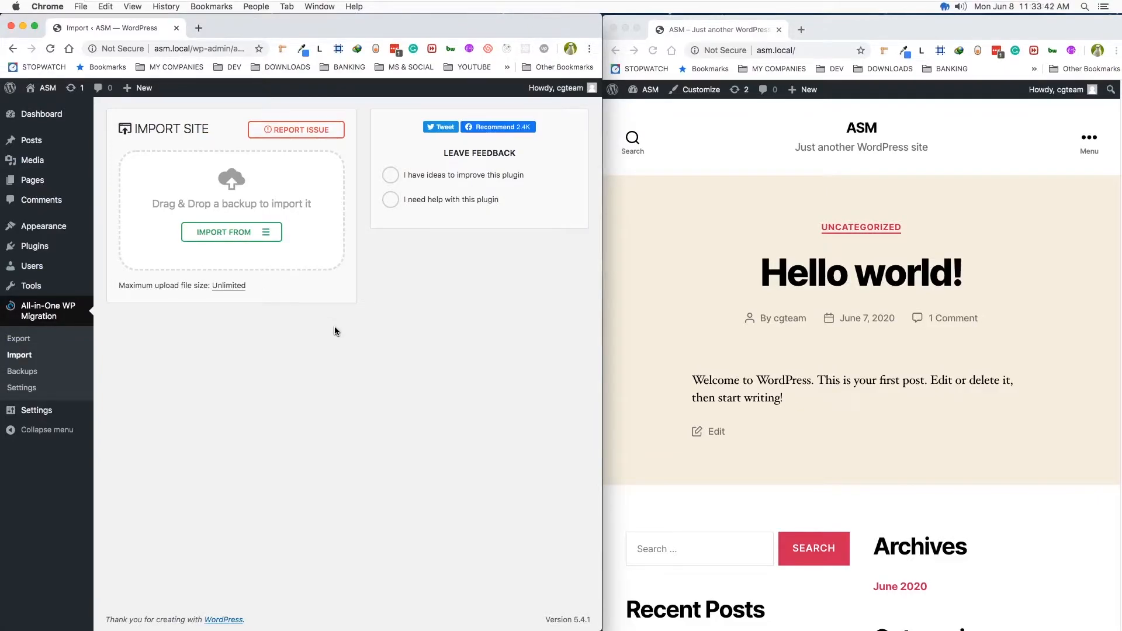
key(ctrl+Right)
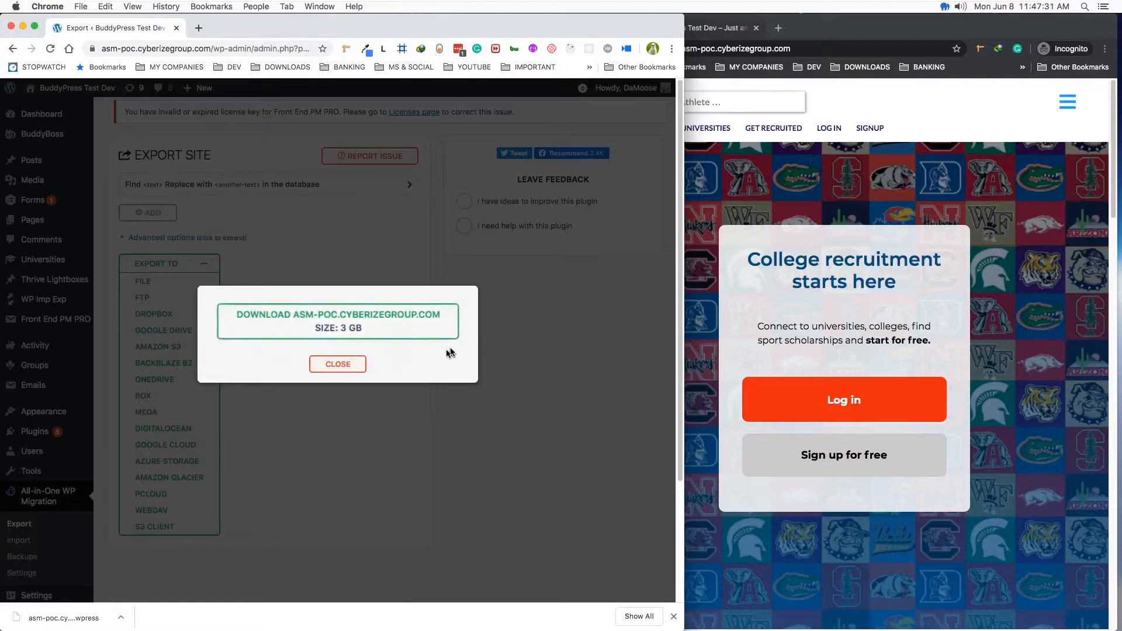
click(345, 364)
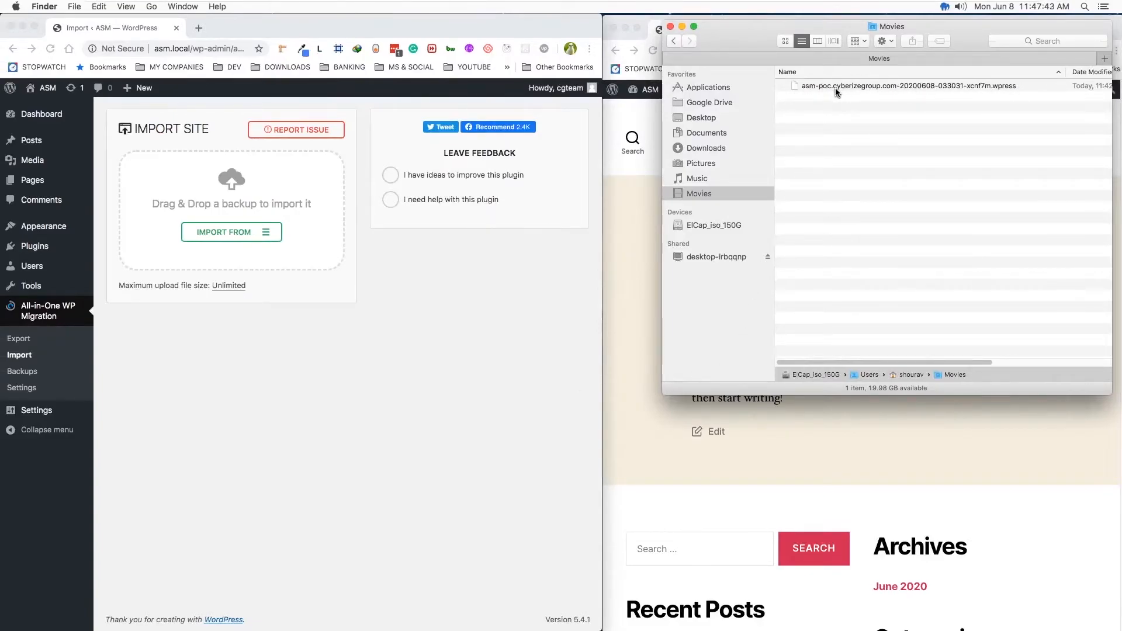
- Inspect the file information of the downloaded .wpress backup in the Movies folder to check its size
drag(752, 46, 694, 47)
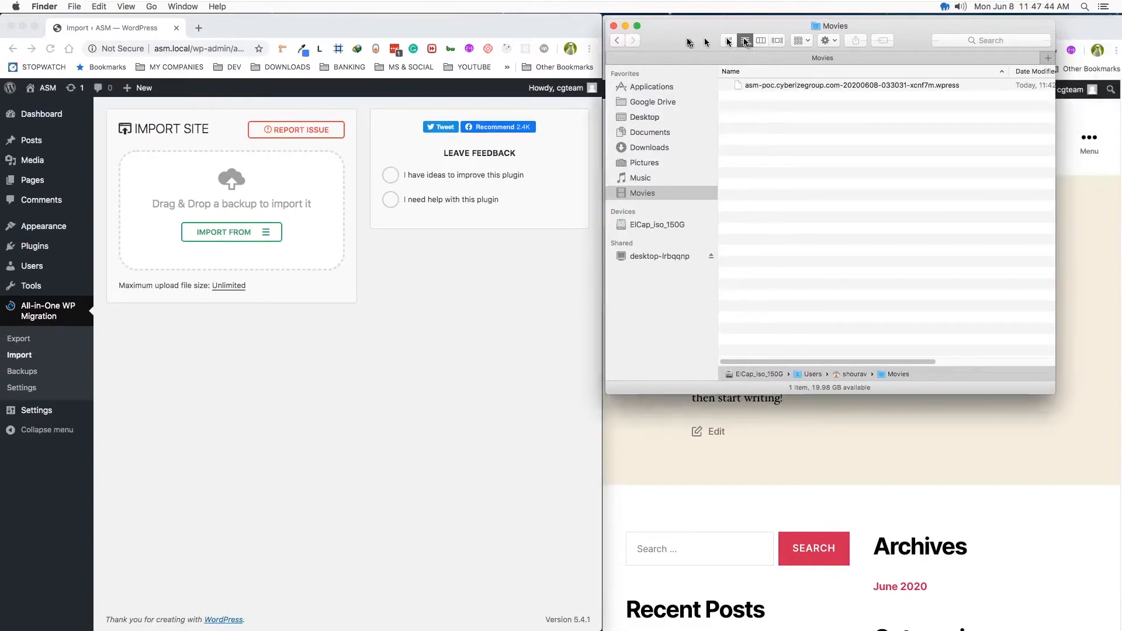
right_click(861, 90)
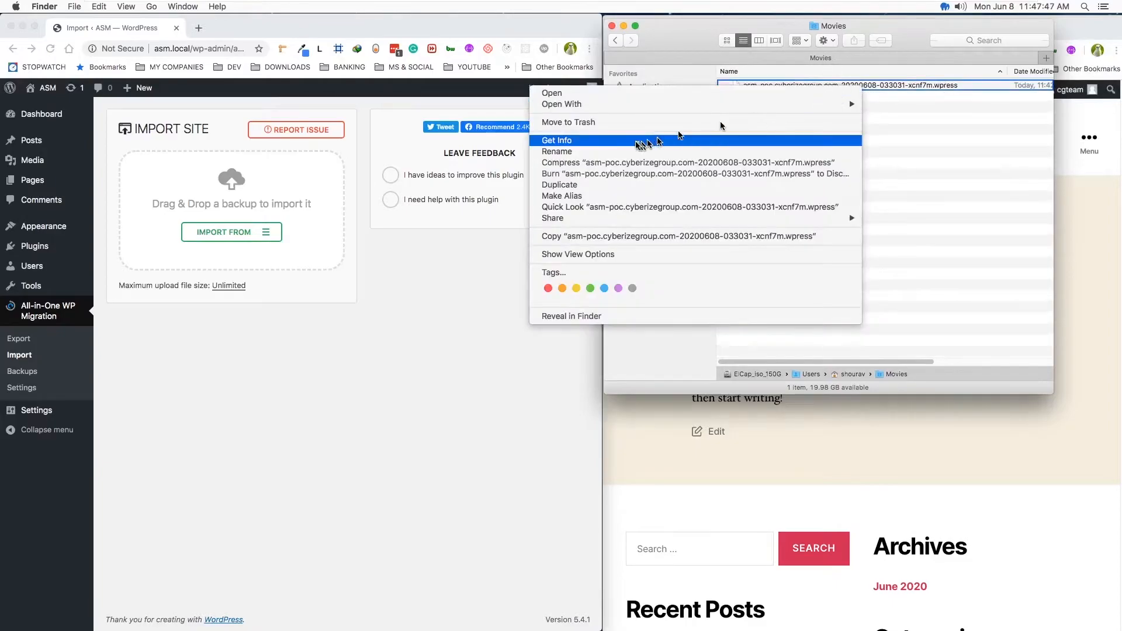
click(582, 141)
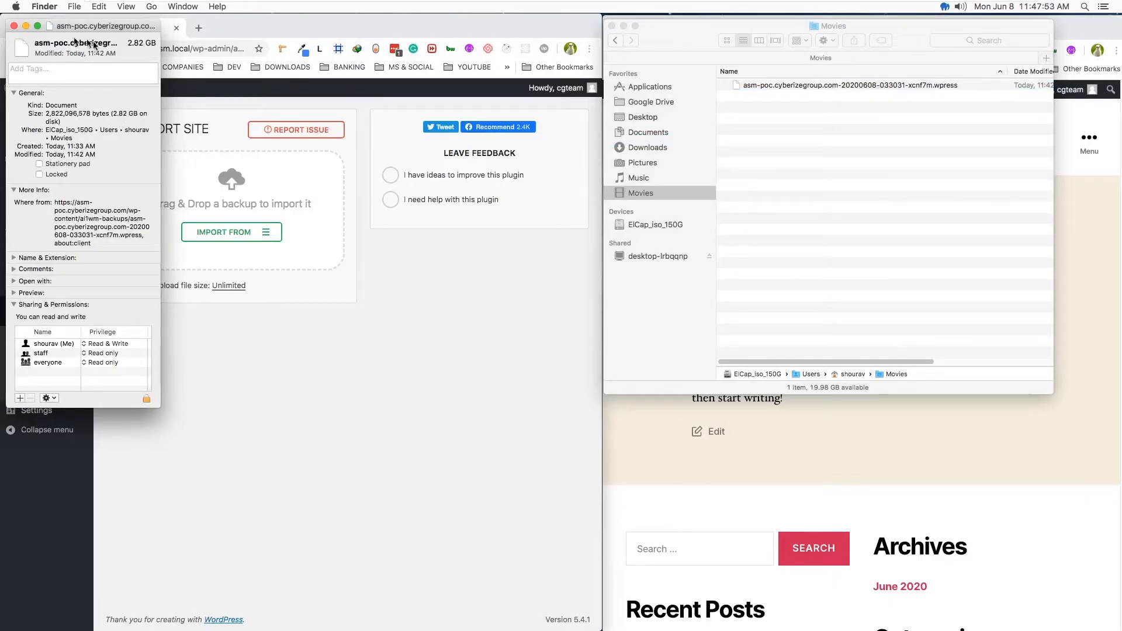
click(15, 26)
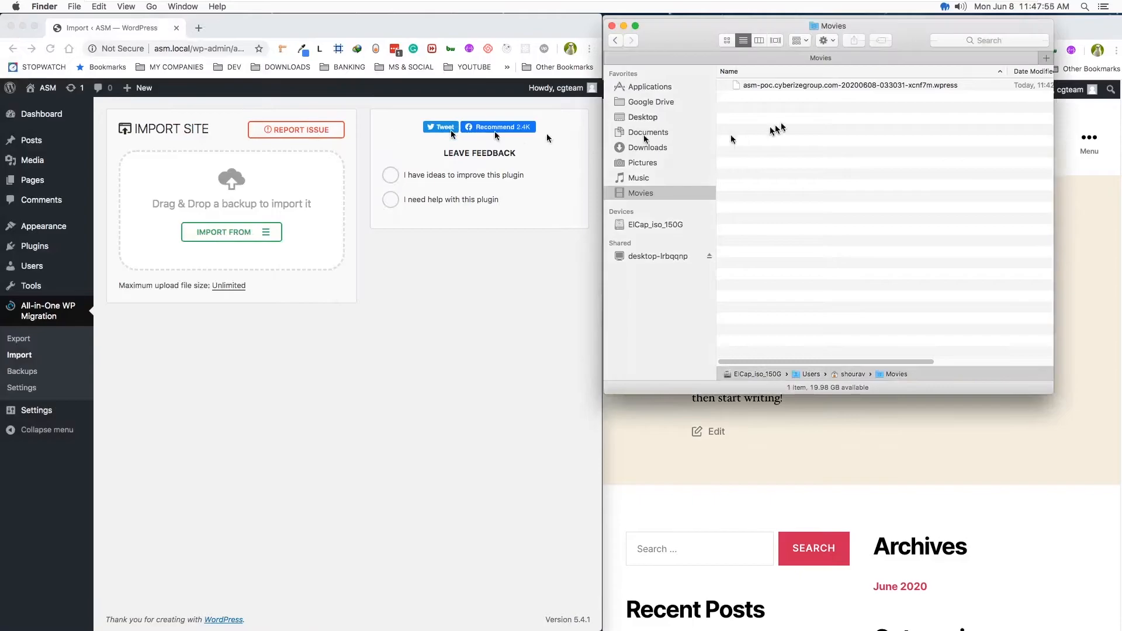
drag(684, 36, 698, 31)
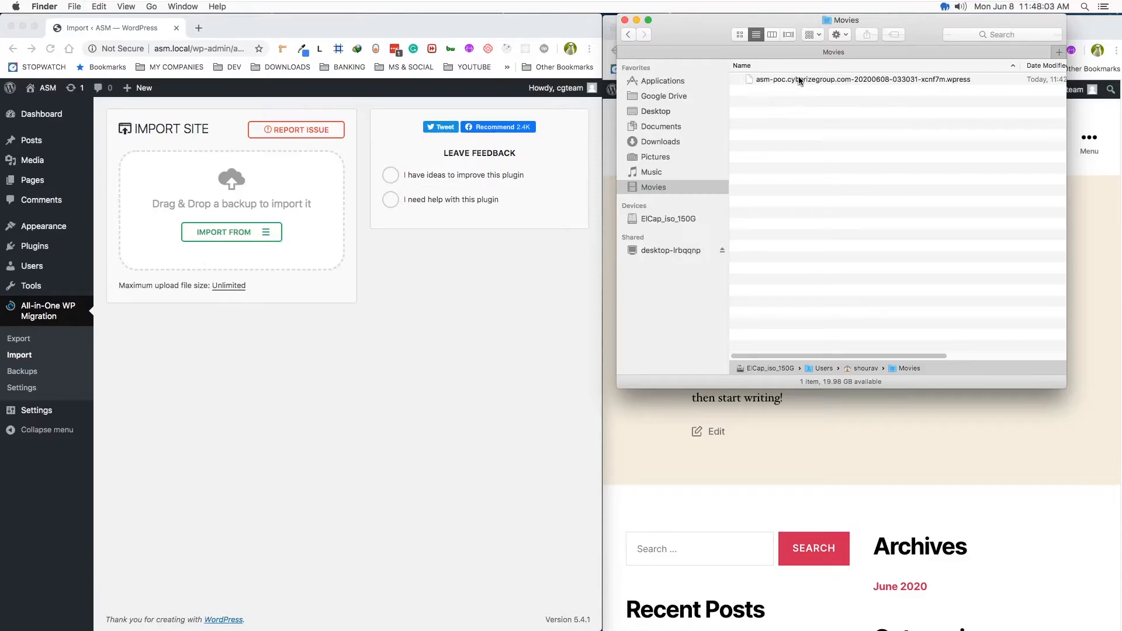
drag(799, 83, 183, 194)
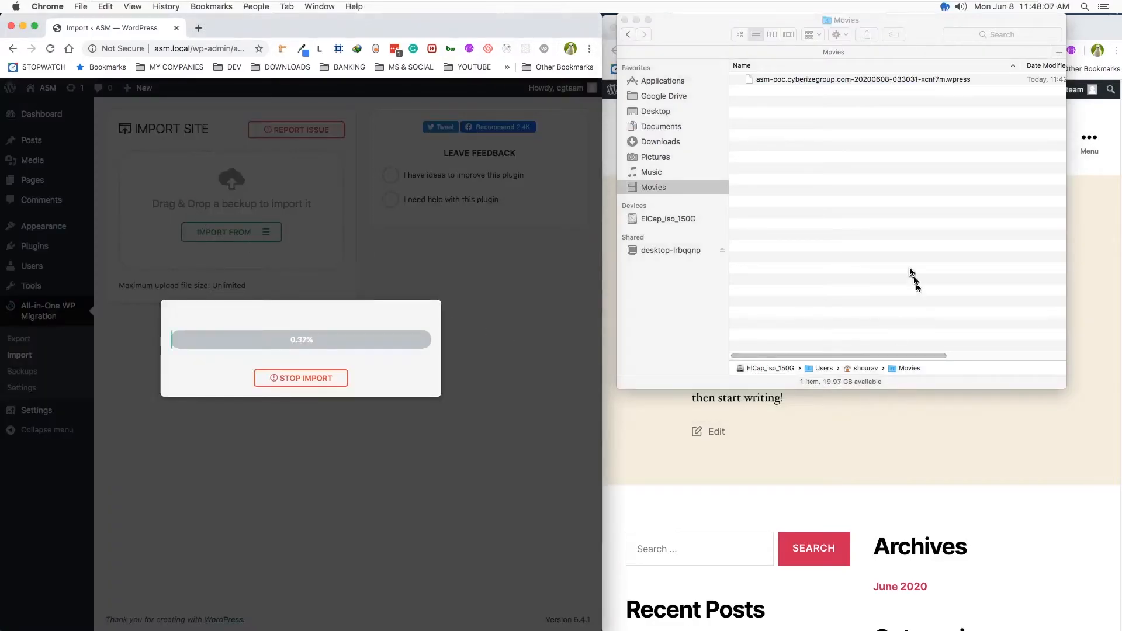
click(682, 322)
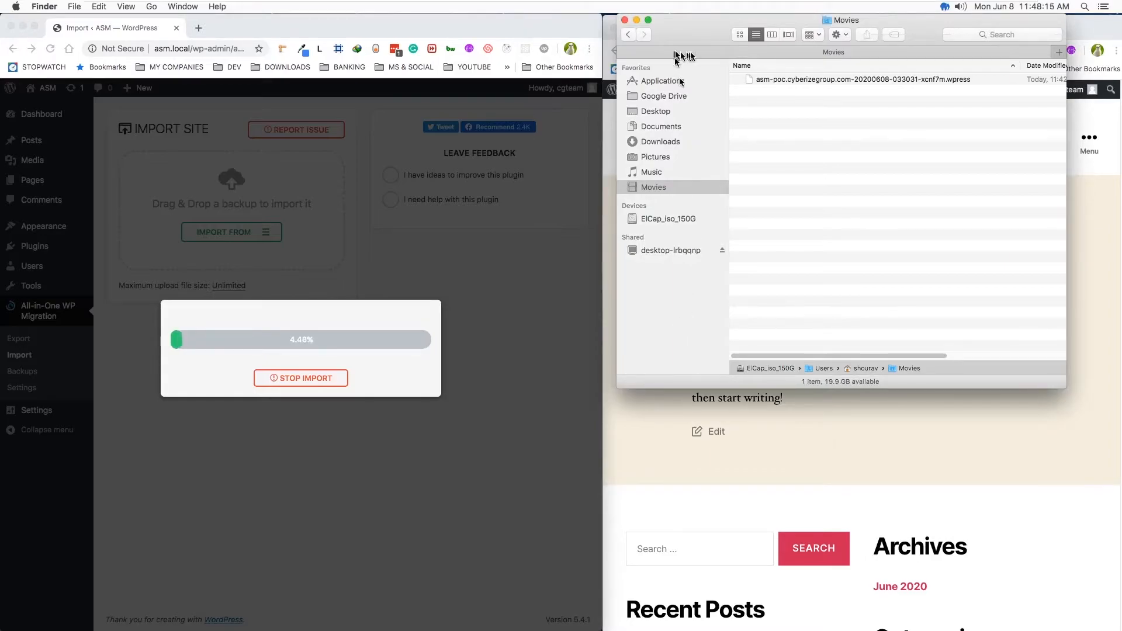
drag(701, 34, 694, 41)
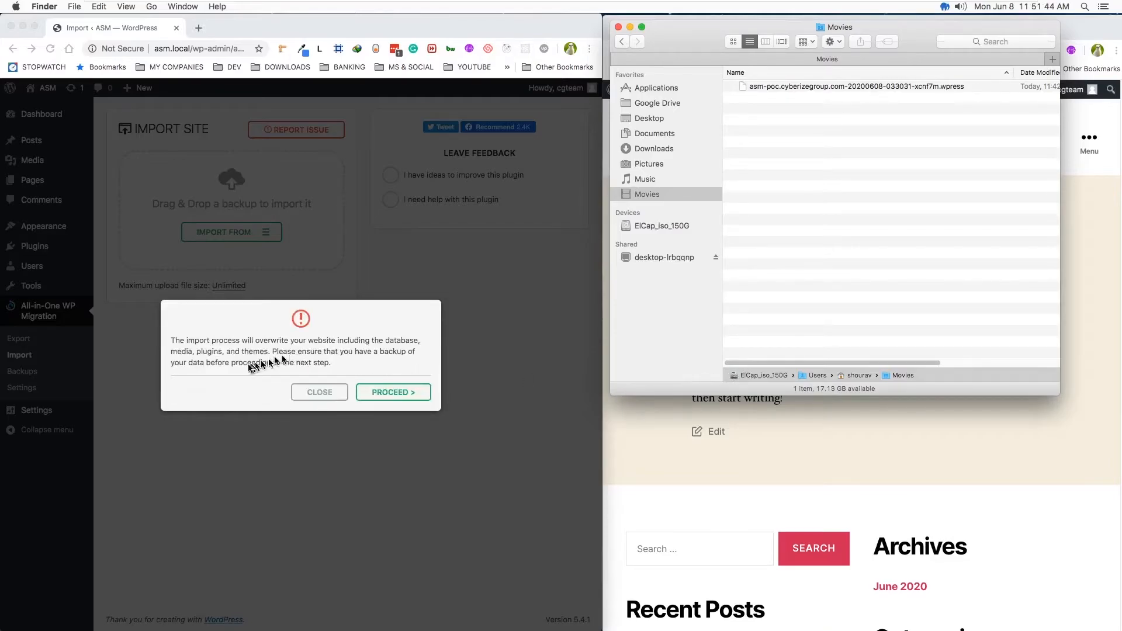
click(231, 390)
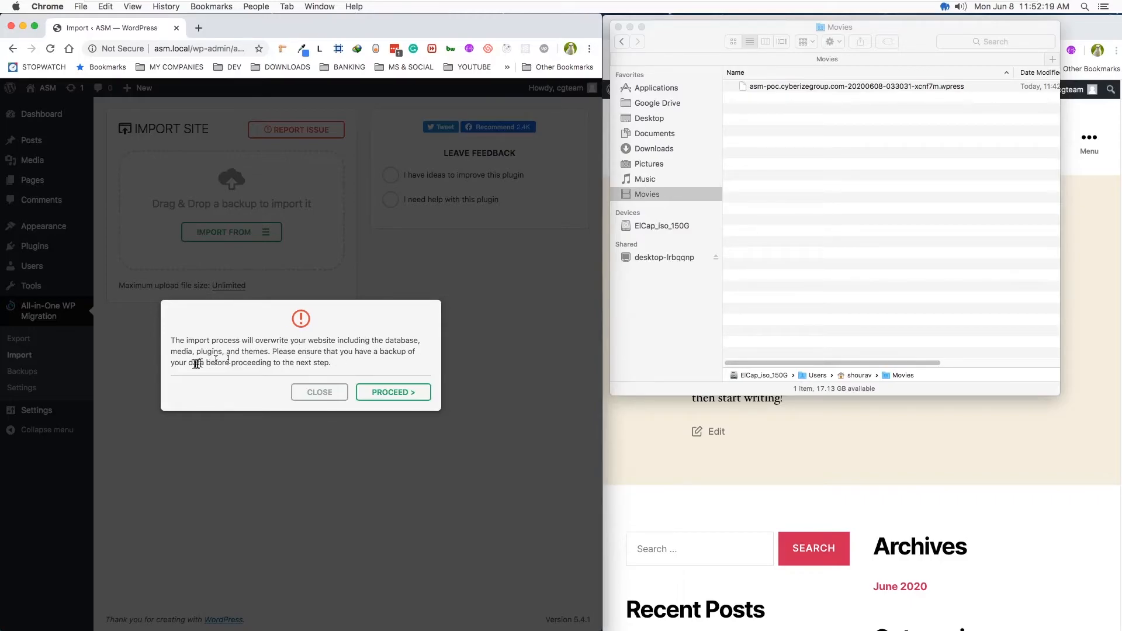
click(392, 392)
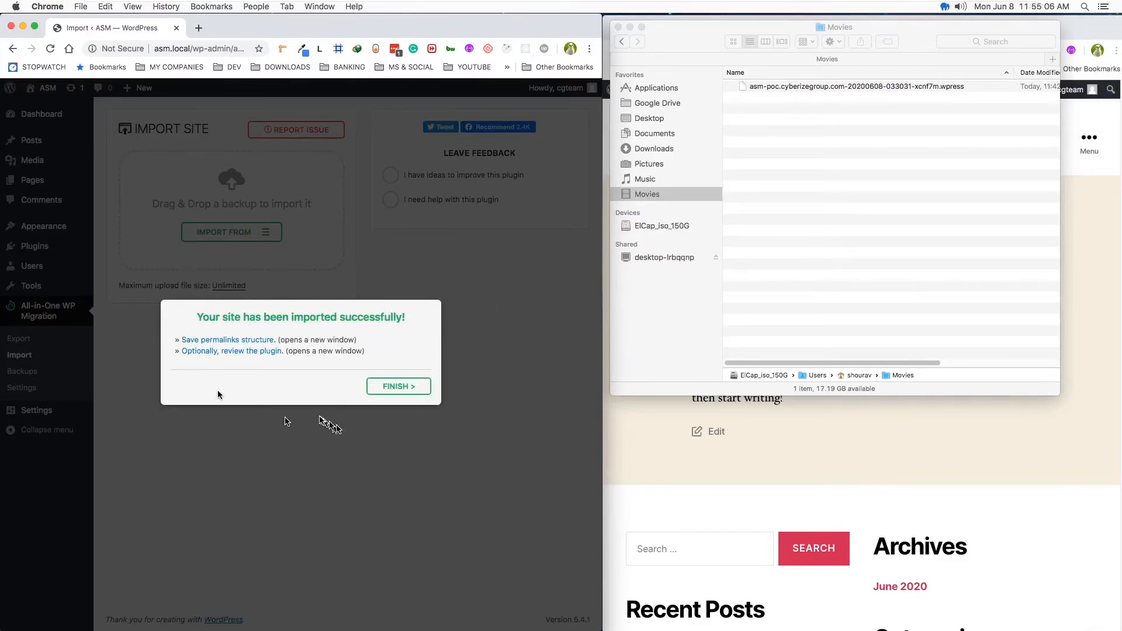
click(397, 388)
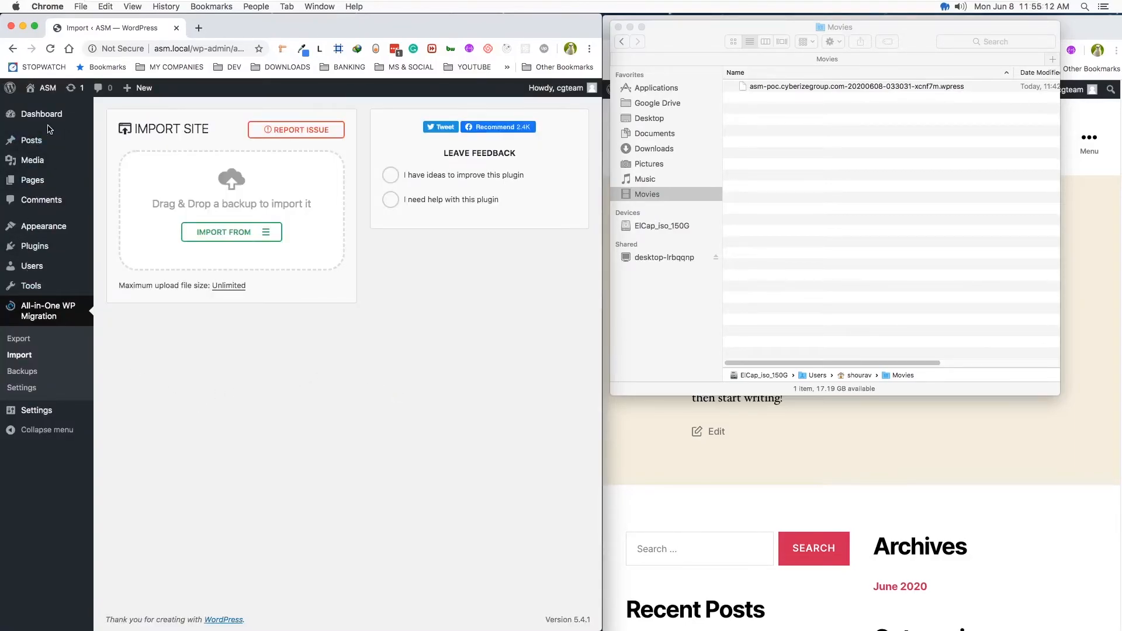
- Log in to the local site's dashboard with the migrated site's username and account password, and update the password saved in LastPass
click(40, 114)
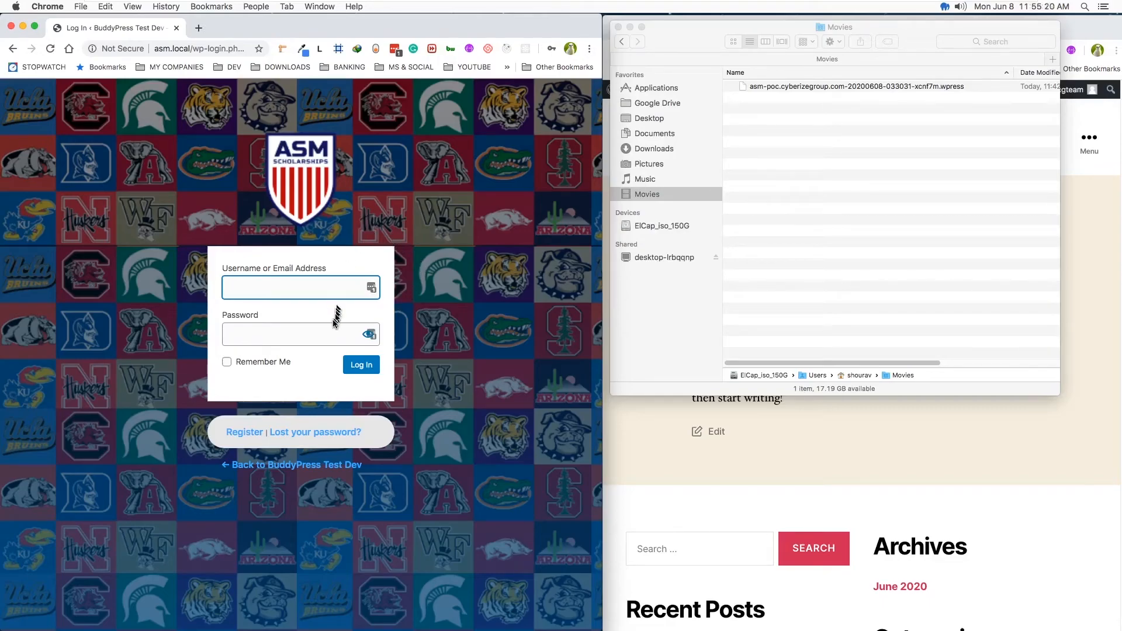
click(371, 288)
click(284, 320)
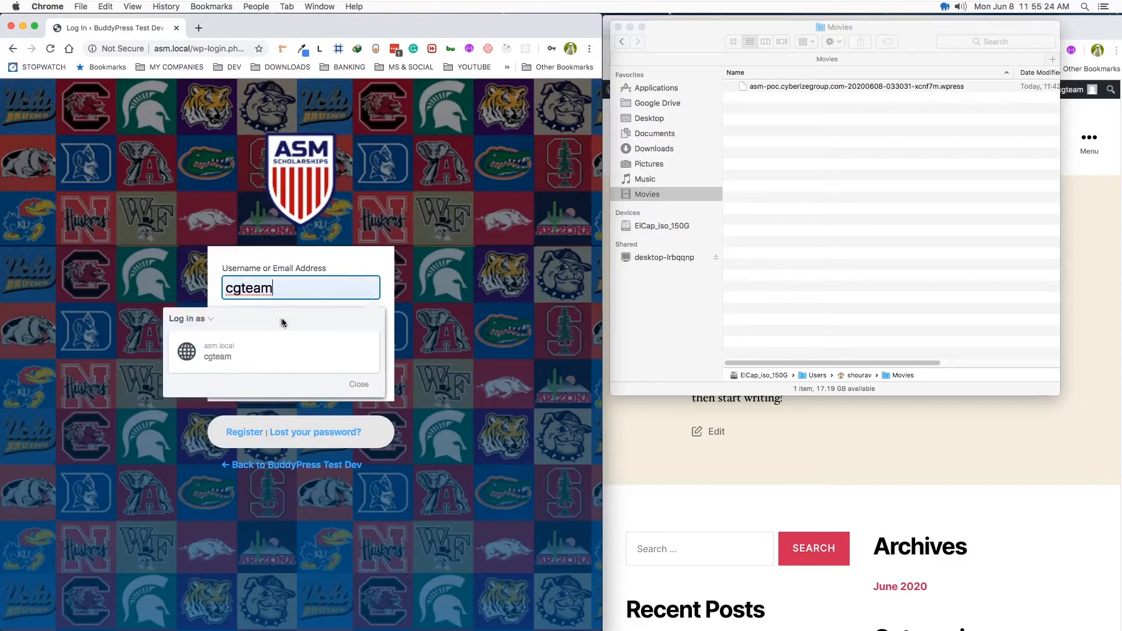
click(358, 366)
click(535, 244)
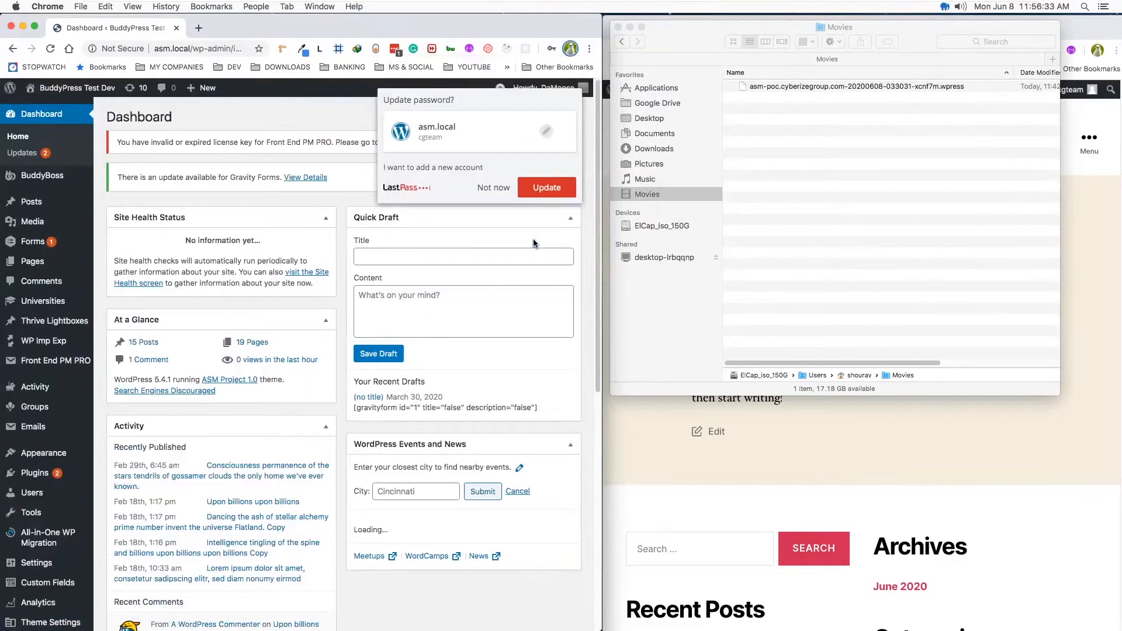
click(544, 189)
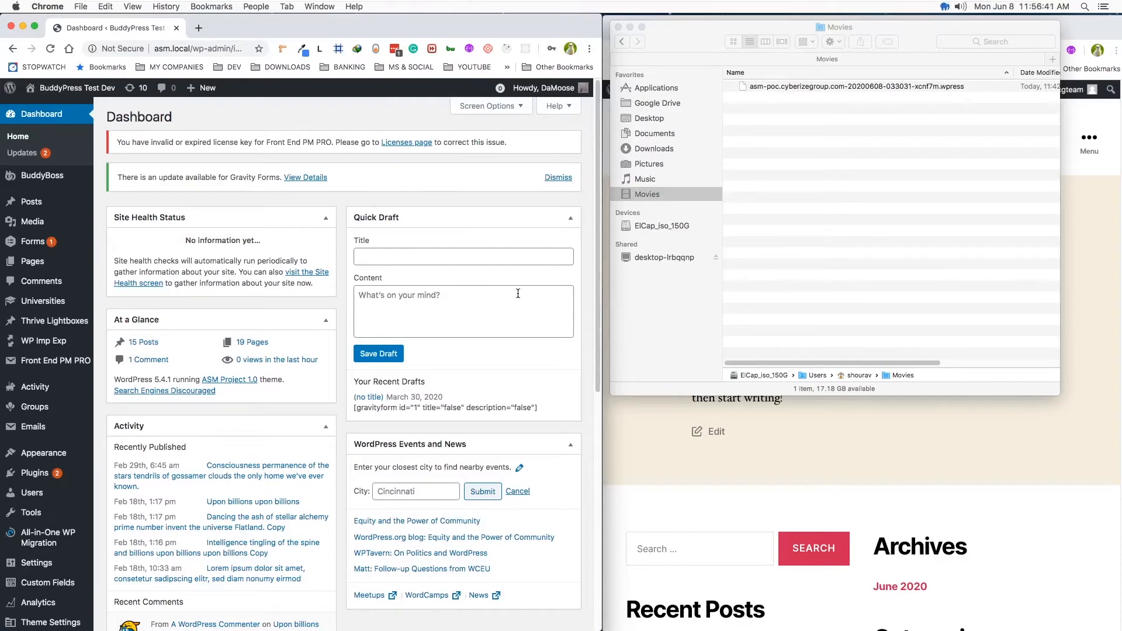
- Compare the Universities list on the BuddyPress Test Dev site with the one on the migrated local site
key(ctrl+Right)
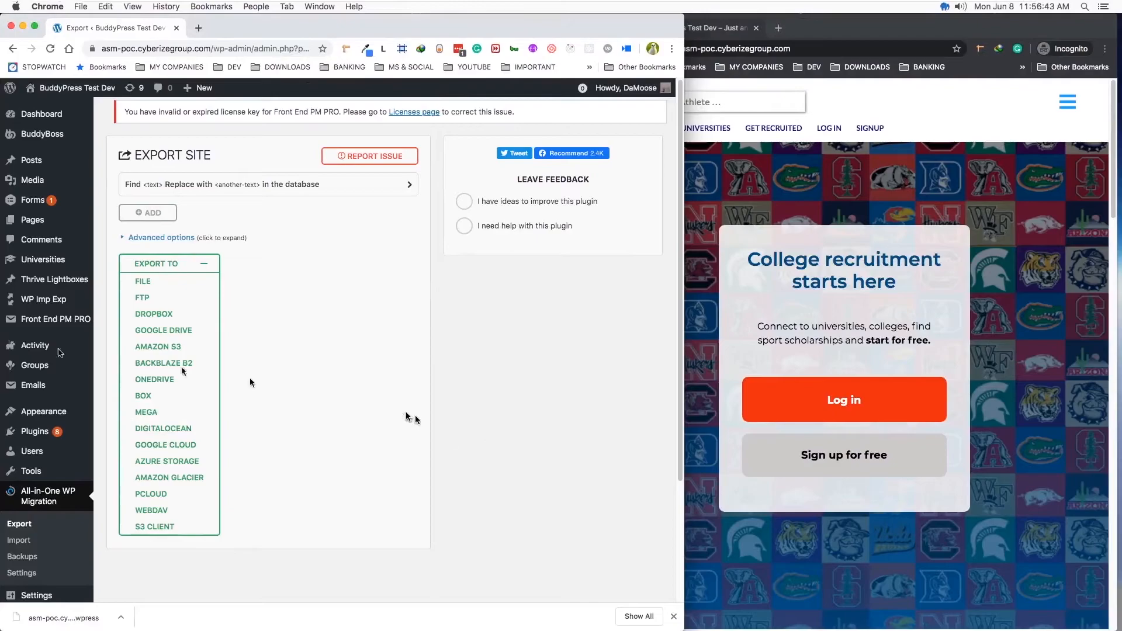
click(41, 265)
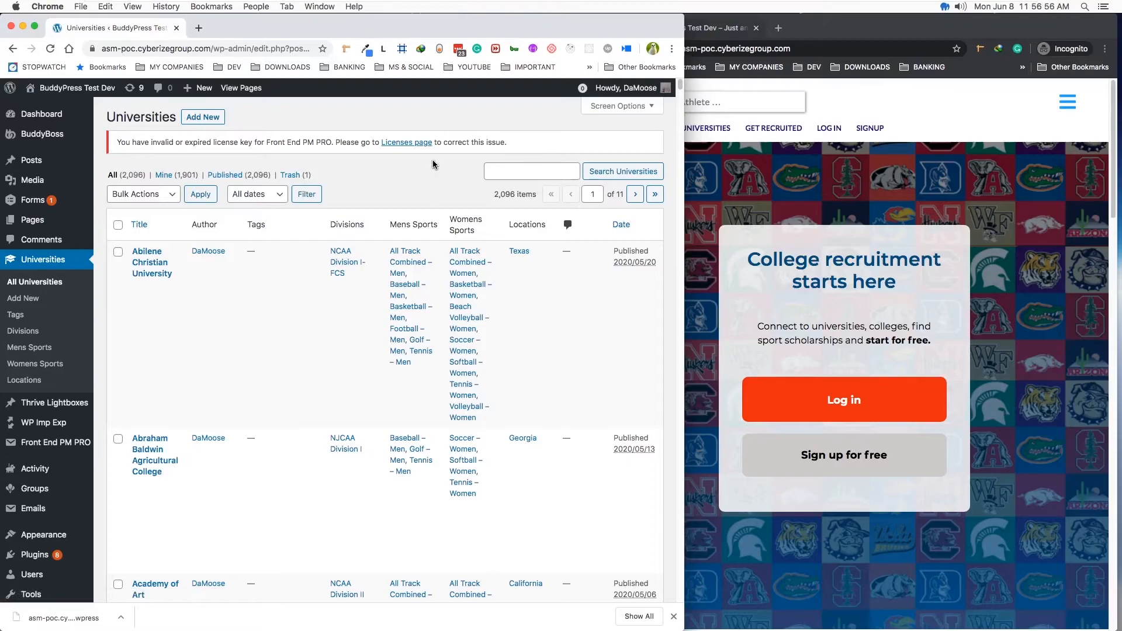
key(ctrl+Left)
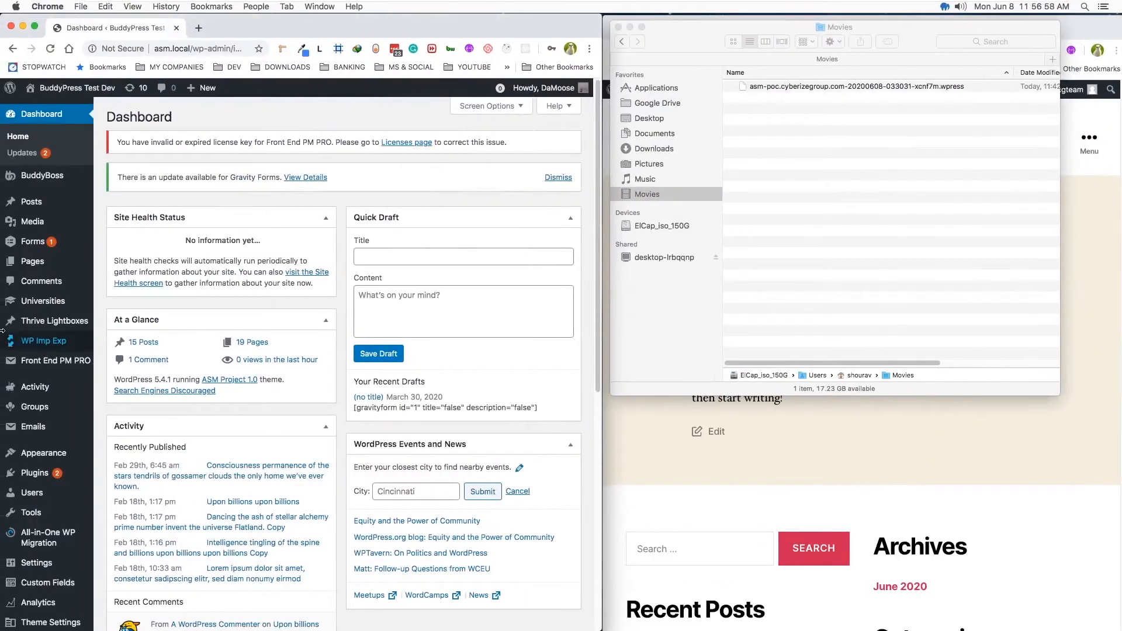
click(41, 300)
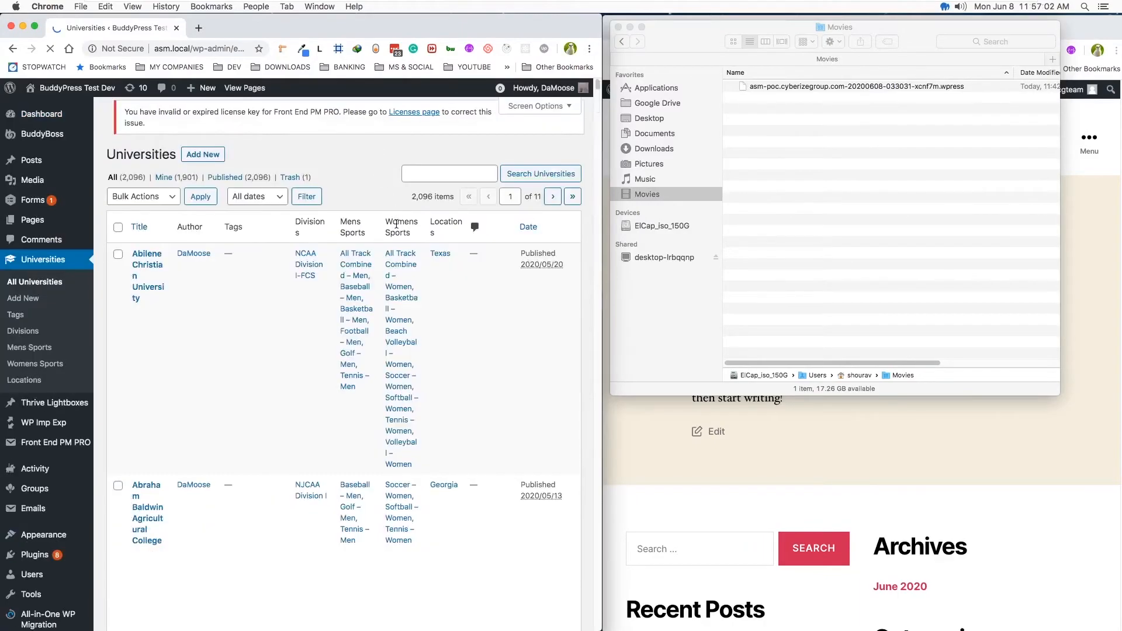
- Widen the local site's browser window and check its Universities admin list against the one on asm-poc.cyberizegroup.com
drag(602, 338, 778, 340)
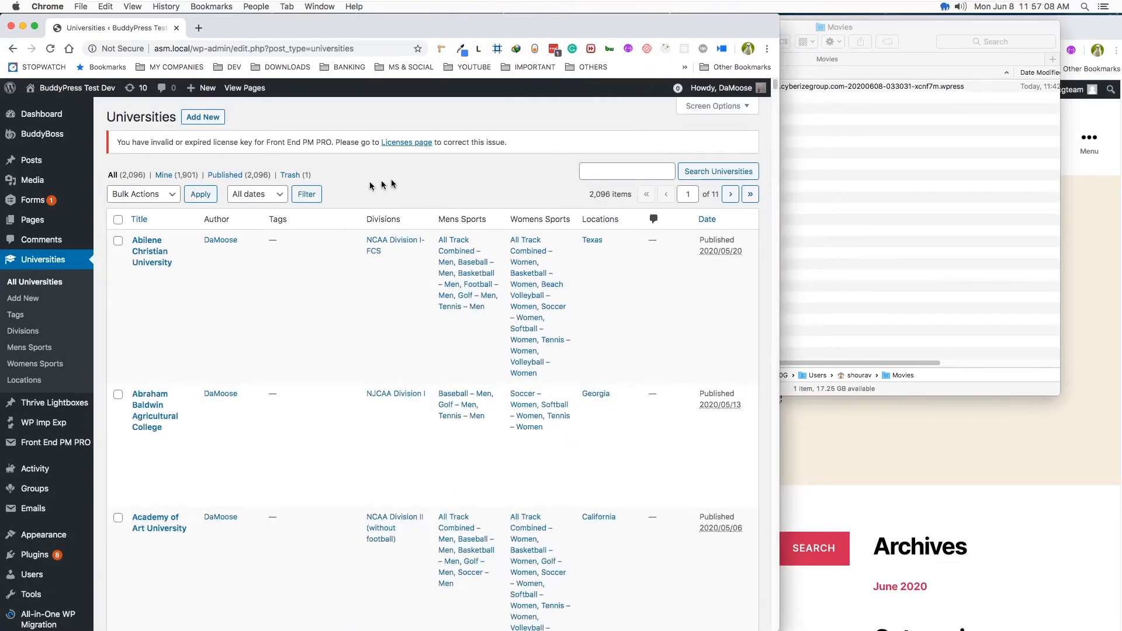
key(ctrl+Right)
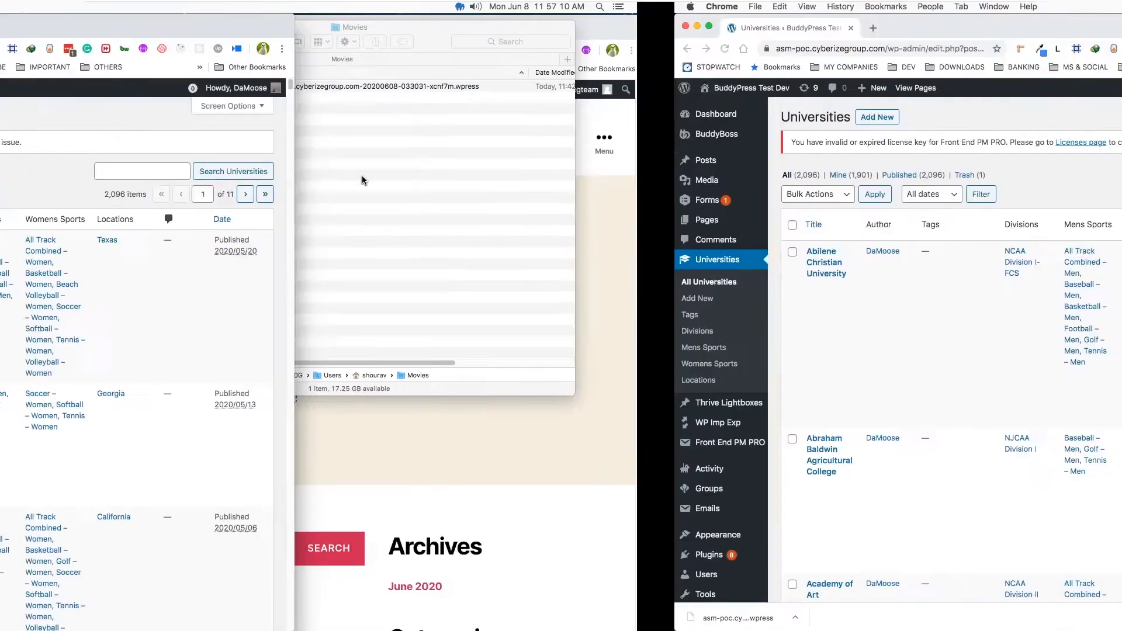
key(ctrl+Left)
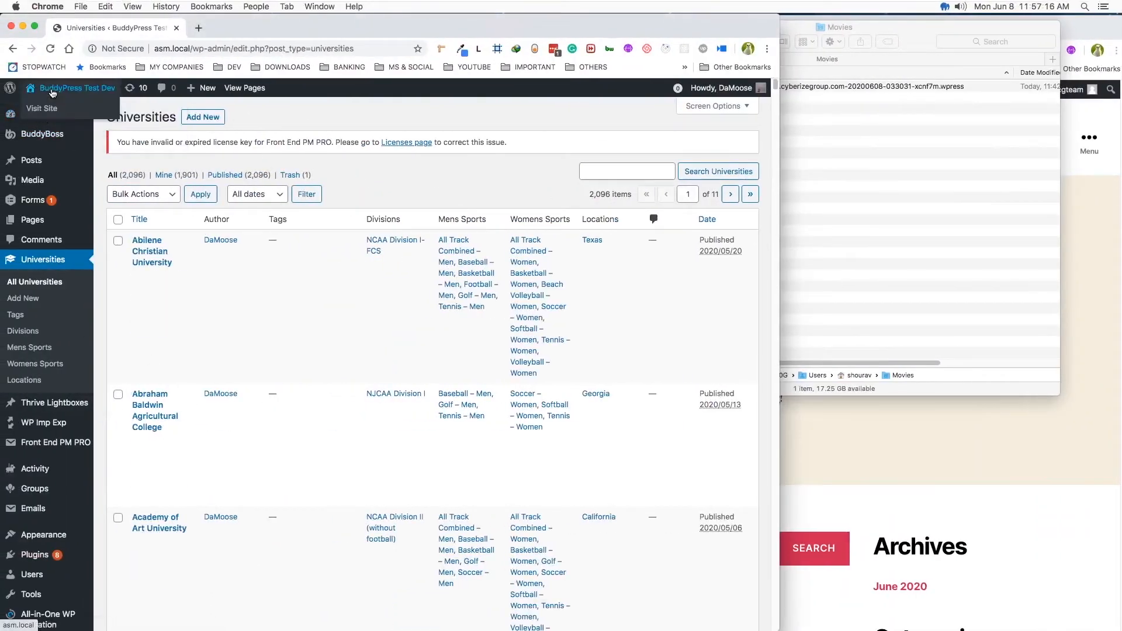
- Open the front ends of the local and asm-poc.cyberizegroup.com sites in new tabs, compare them, and return to the local Universities admin list
right_click(40, 109)
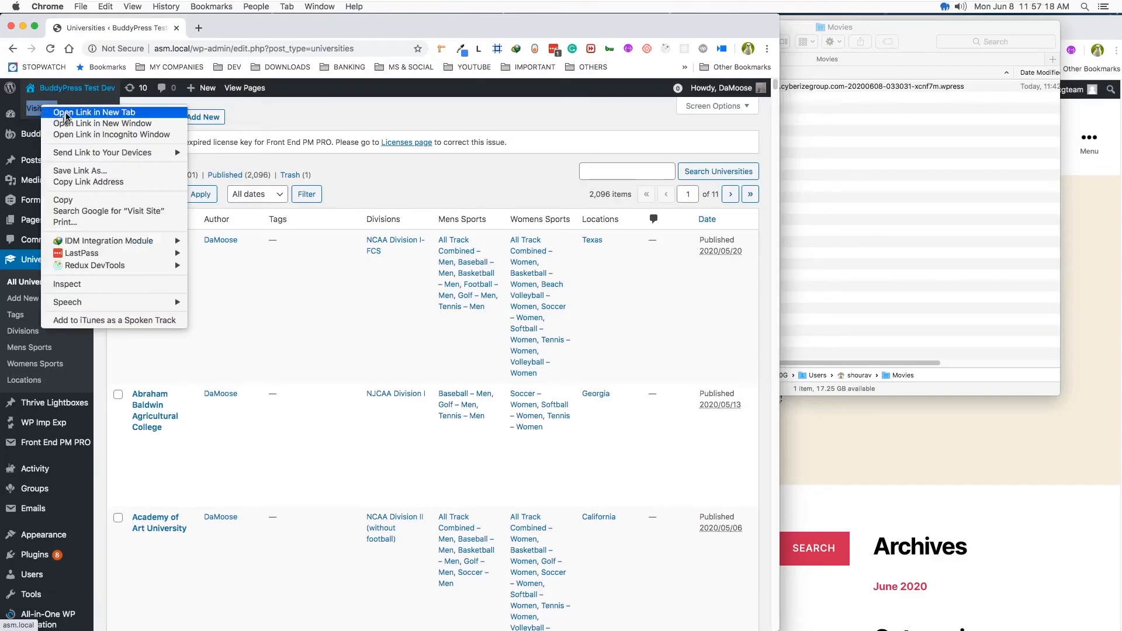
click(66, 113)
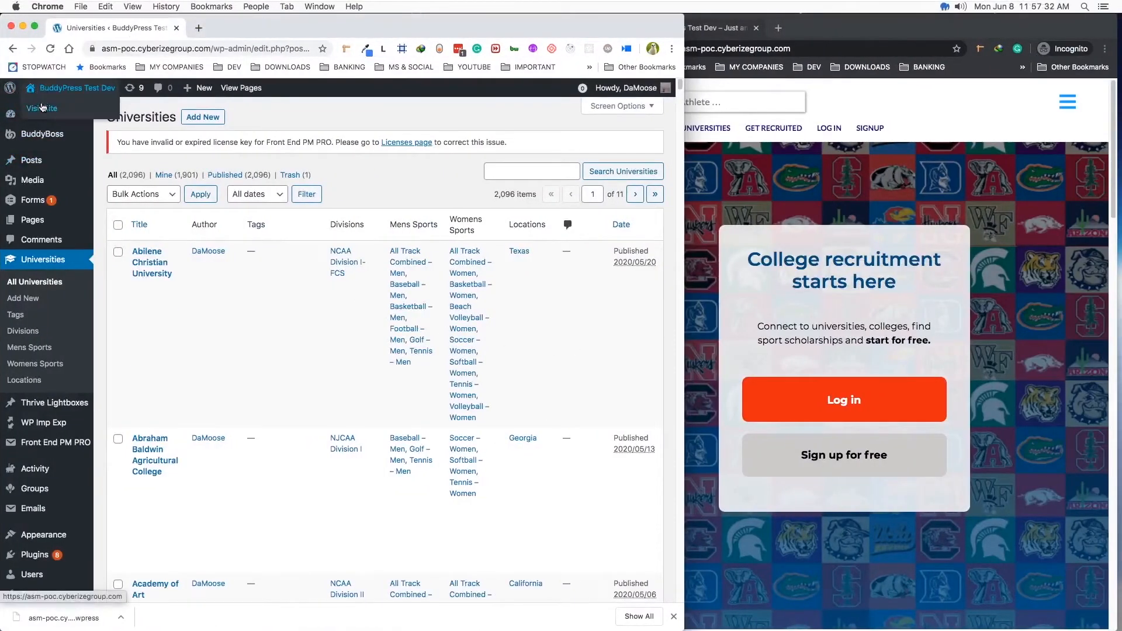
right_click(40, 108)
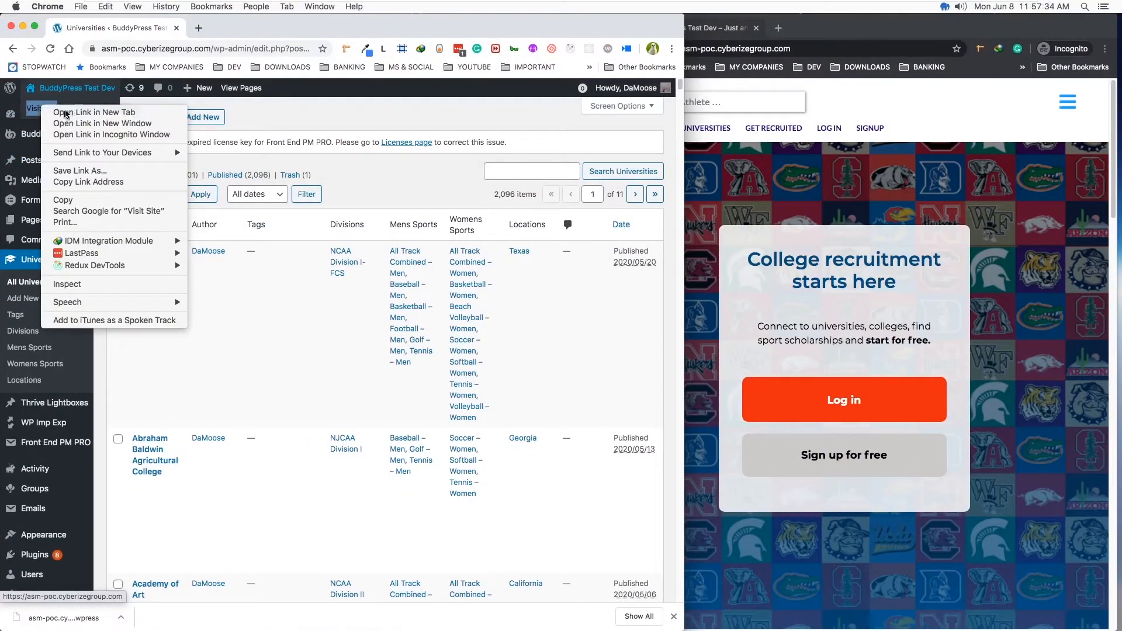
click(64, 112)
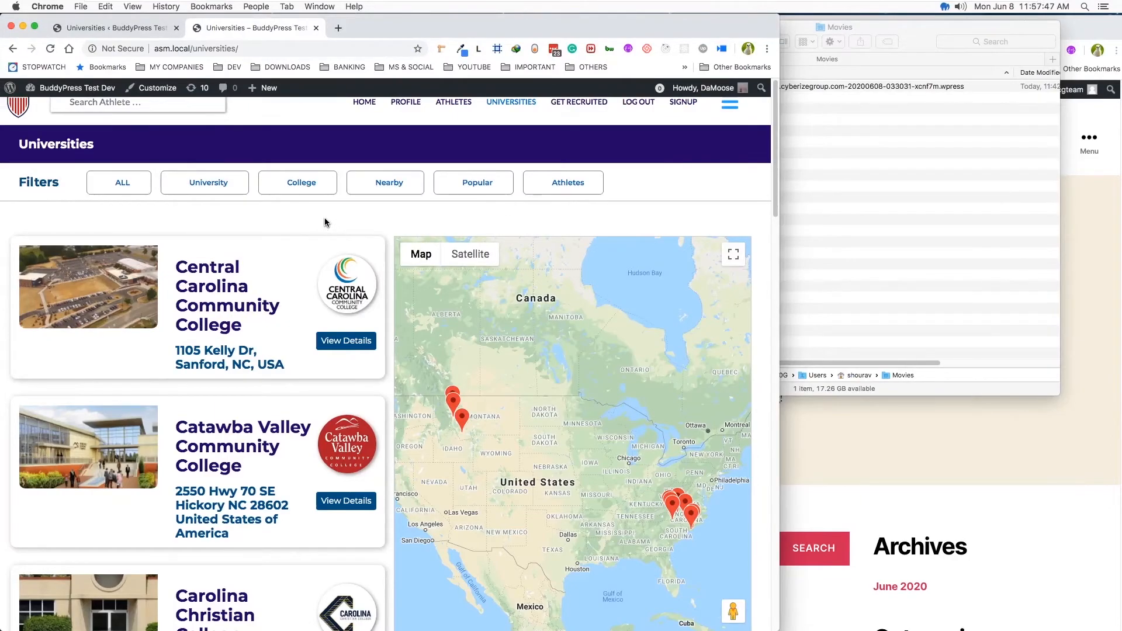
click(93, 31)
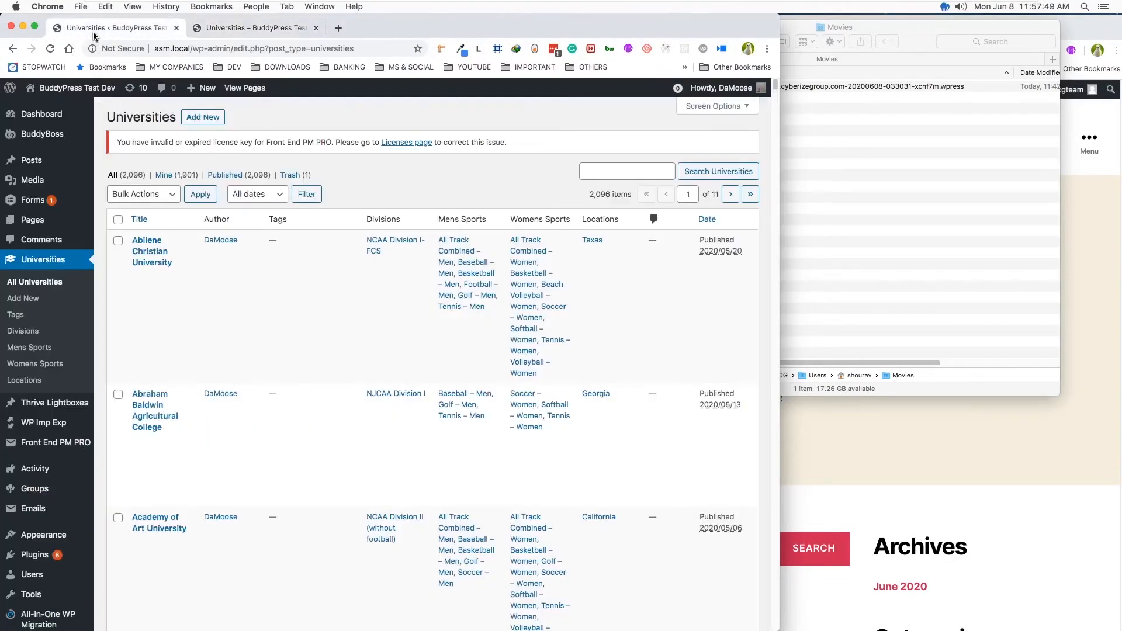
- Examine the cPanel File Manager folders in the desktop image ALL IN ONE MIGRATE - CPANEL ERROR.png, close it, and return to the WordPress.org plugin page
key(ctrl+Left)
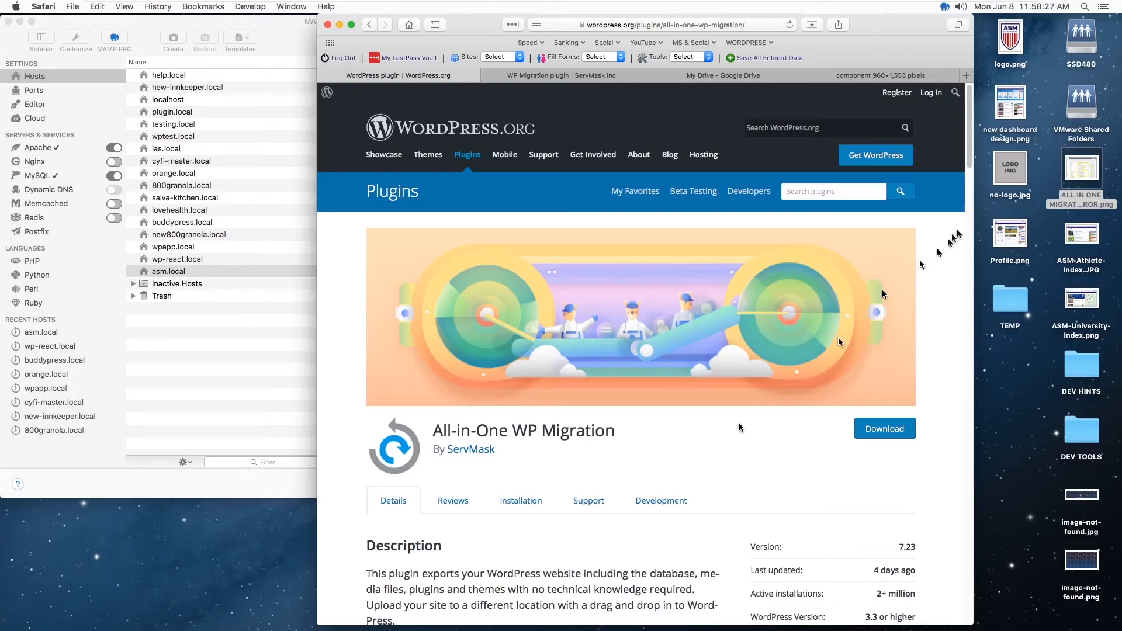
double_click(1078, 170)
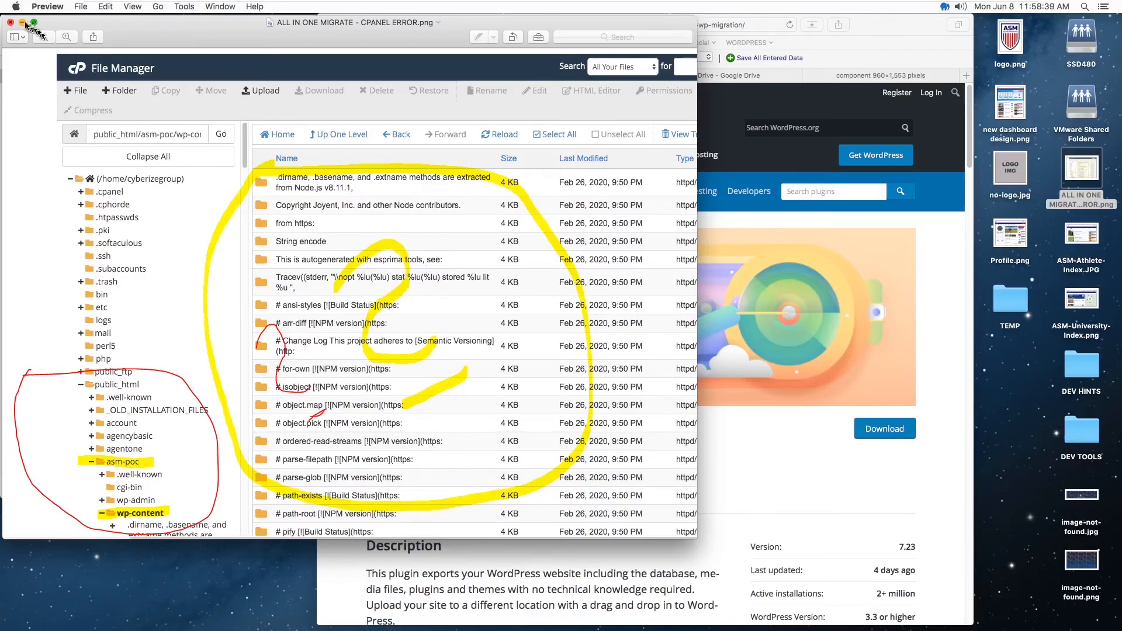
click(10, 22)
click(794, 298)
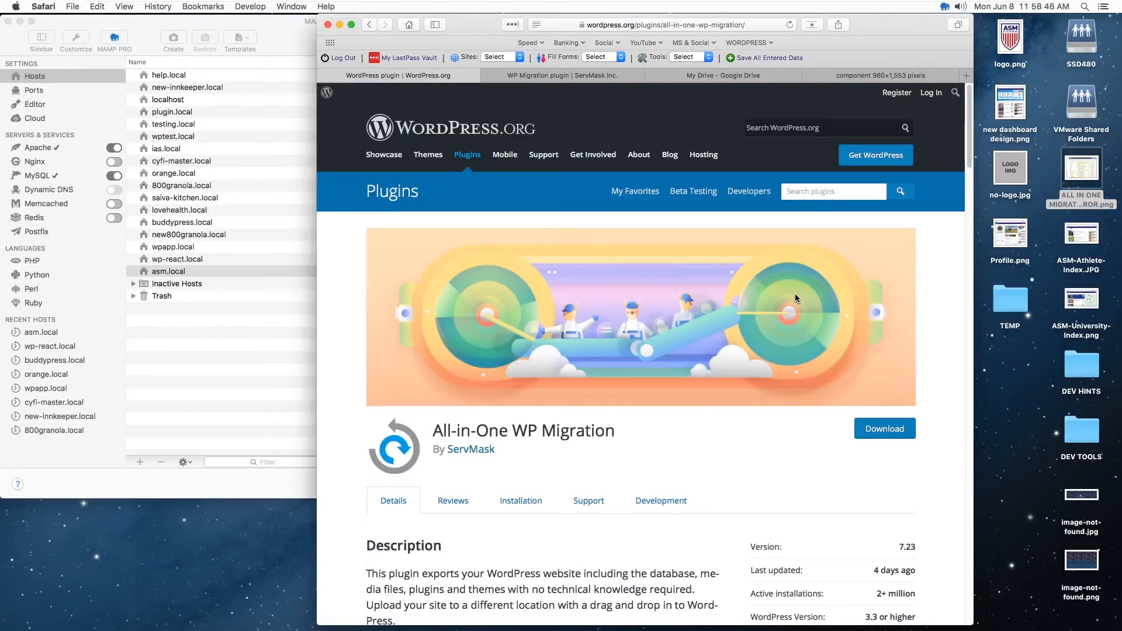